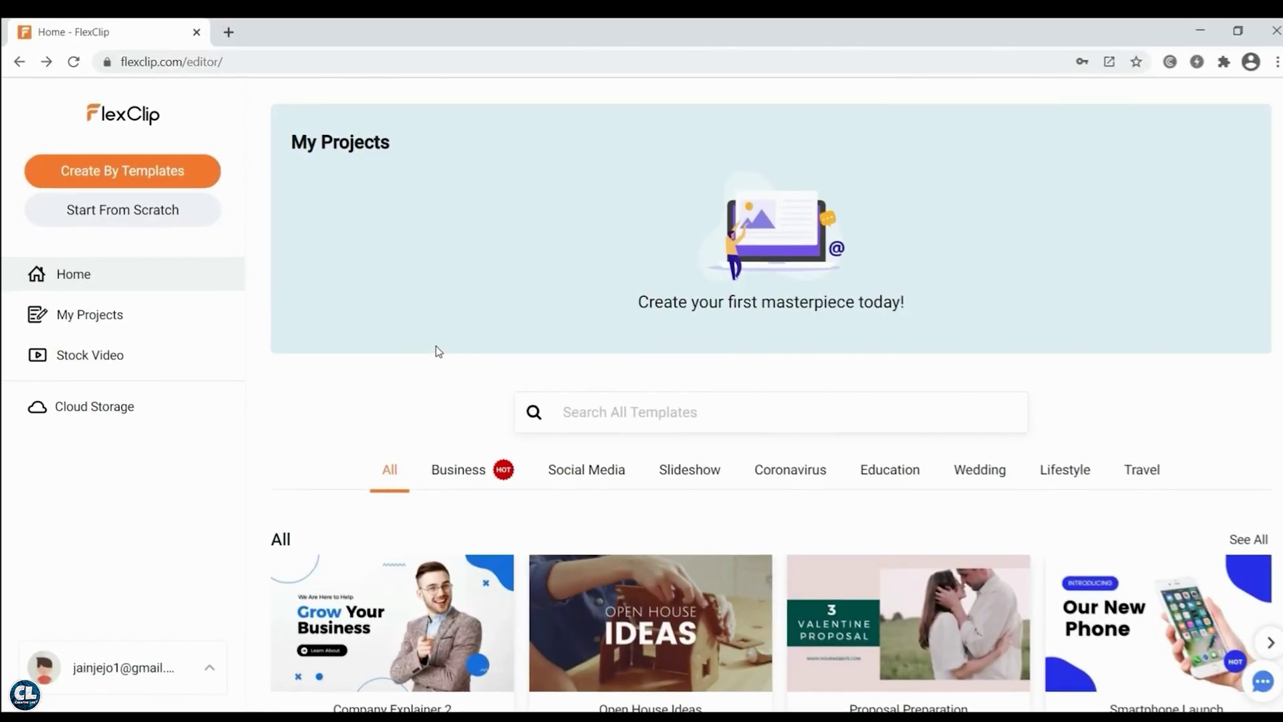
Step: Start a blank project from scratch in Timeline Mode
left_click(122, 211)
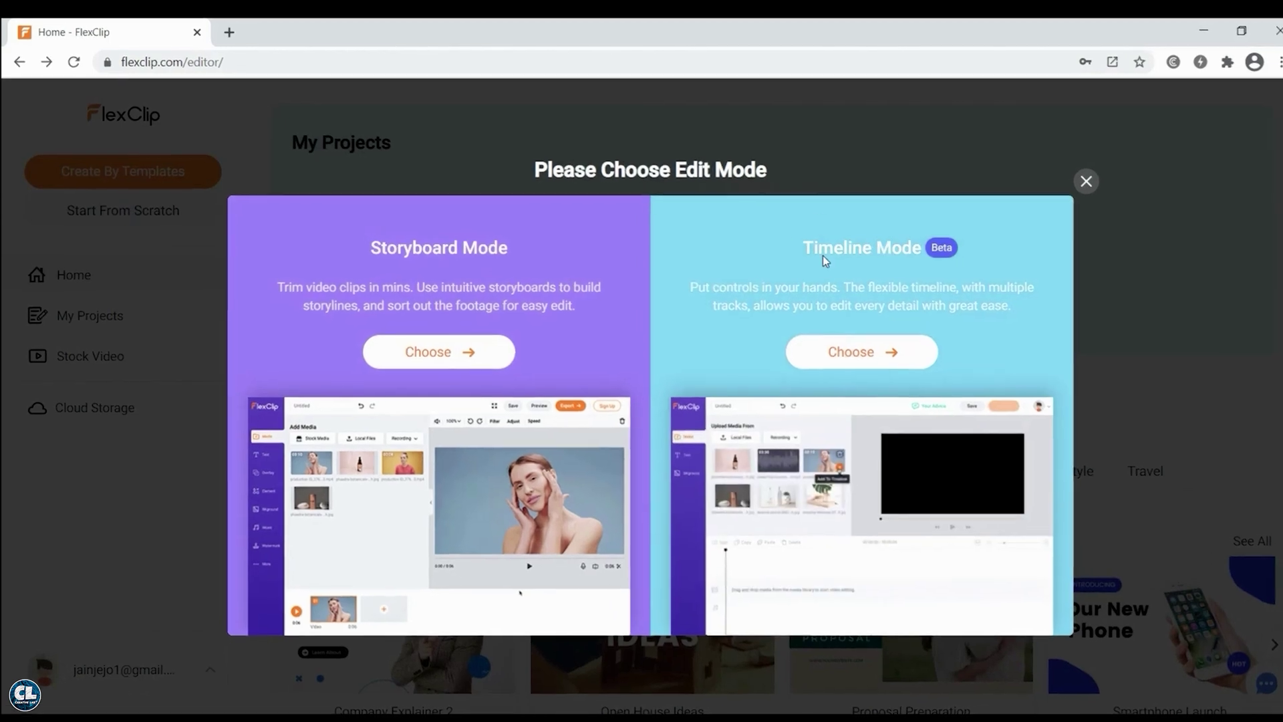
left_click(896, 361)
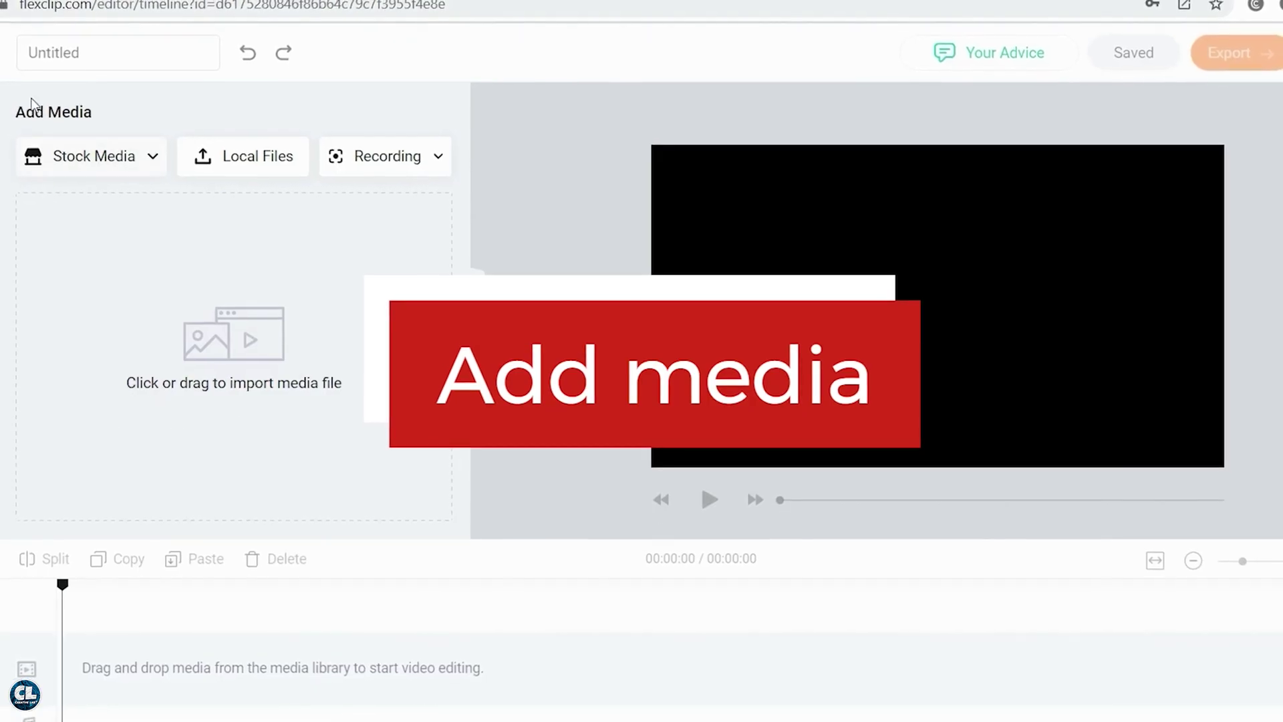
Step: Import the two MP4 videos and the CL logo PNG from the local flexclip folder
left_click(59, 158)
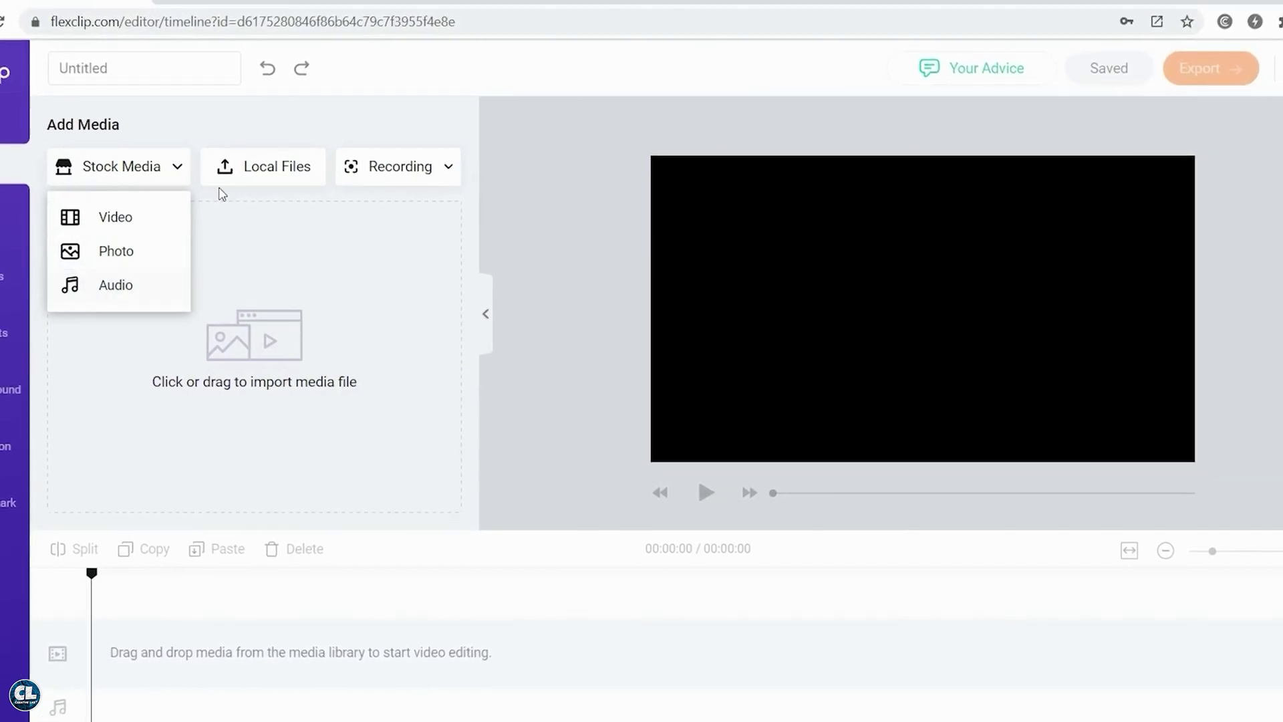
left_click(259, 175)
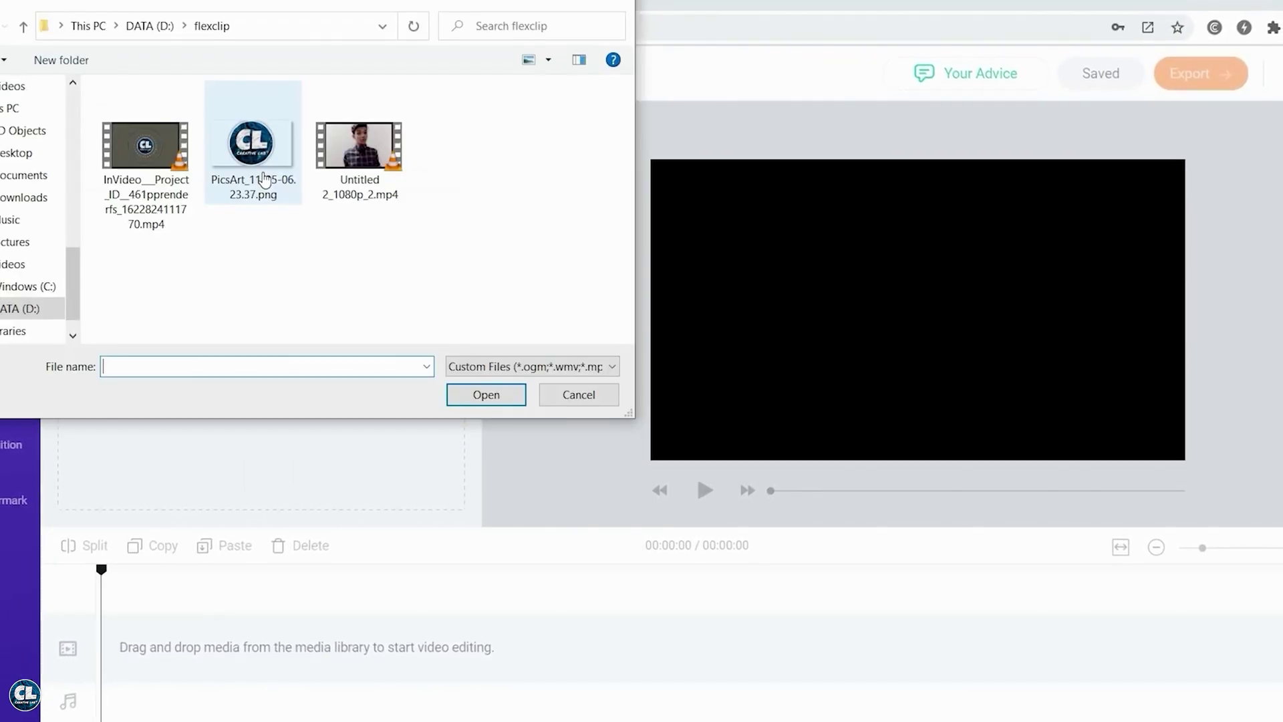
left_click_drag(430, 238, 100, 91)
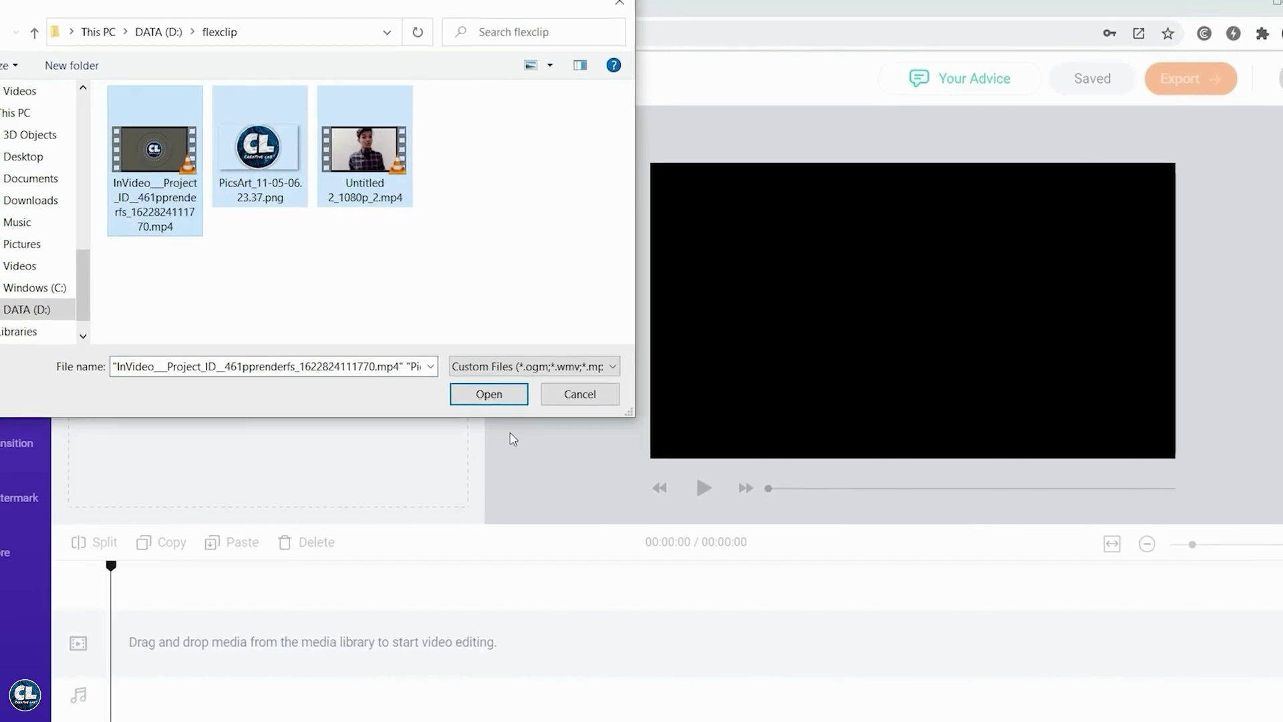
left_click(508, 396)
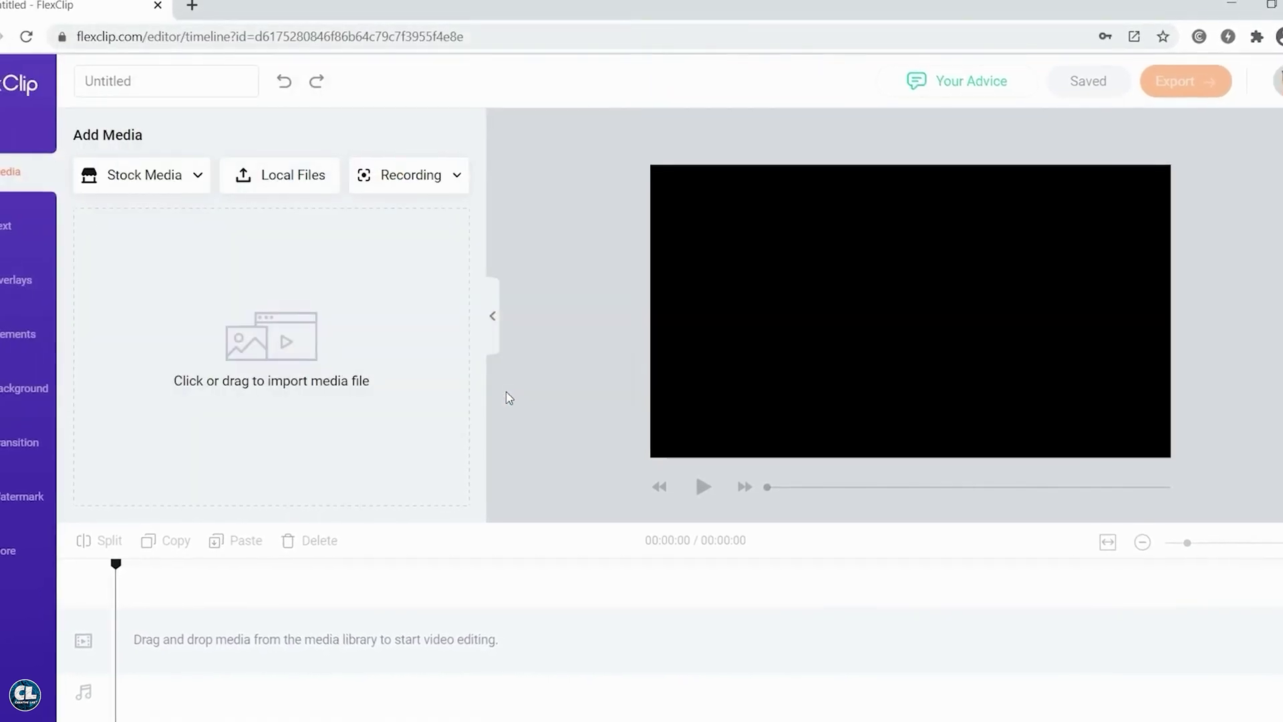
left_click(421, 187)
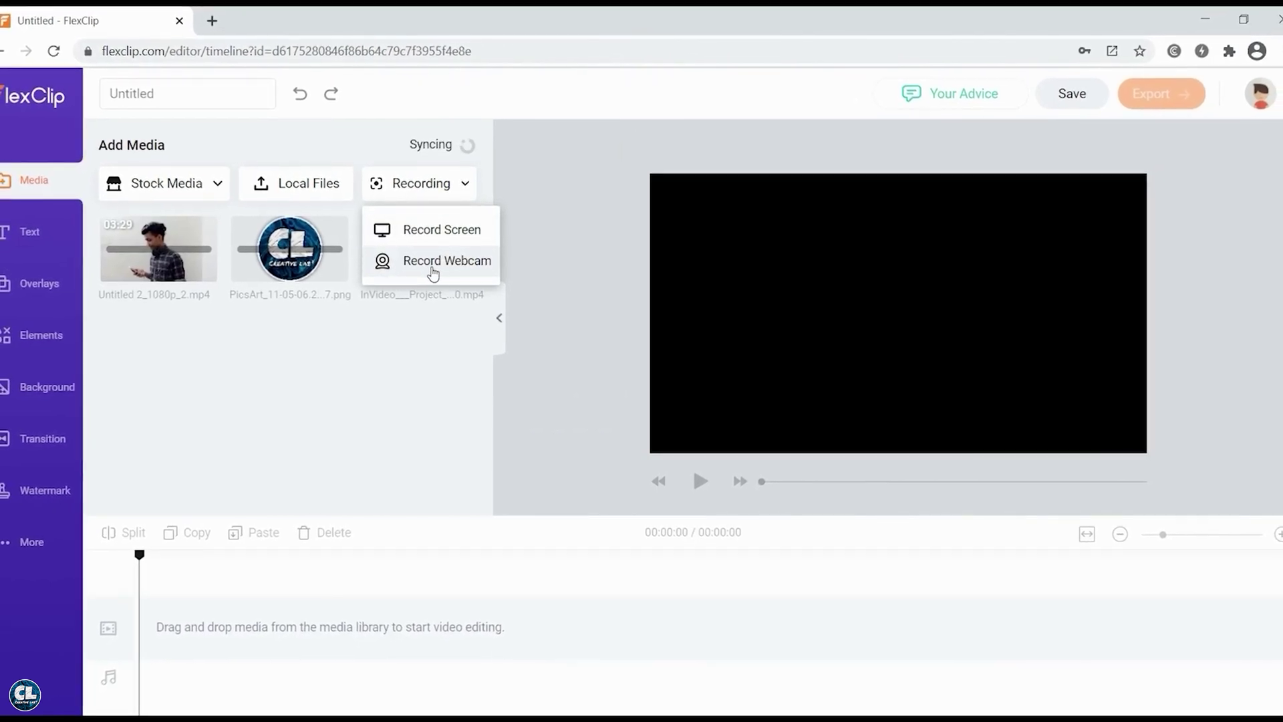
left_click(207, 188)
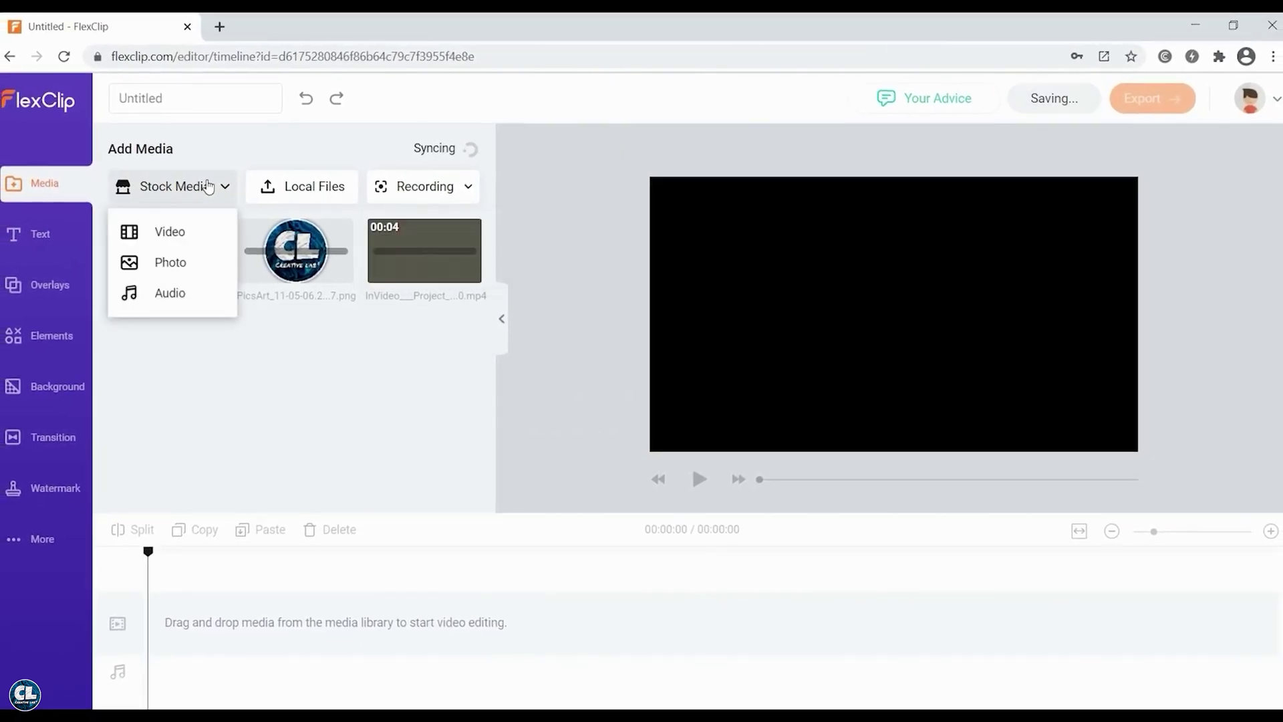
Step: Search stock videos for 'technology' and add the futuristic eye and man-at-keyboard clips
left_click(176, 234)
scroll(652, 444, "down", 4)
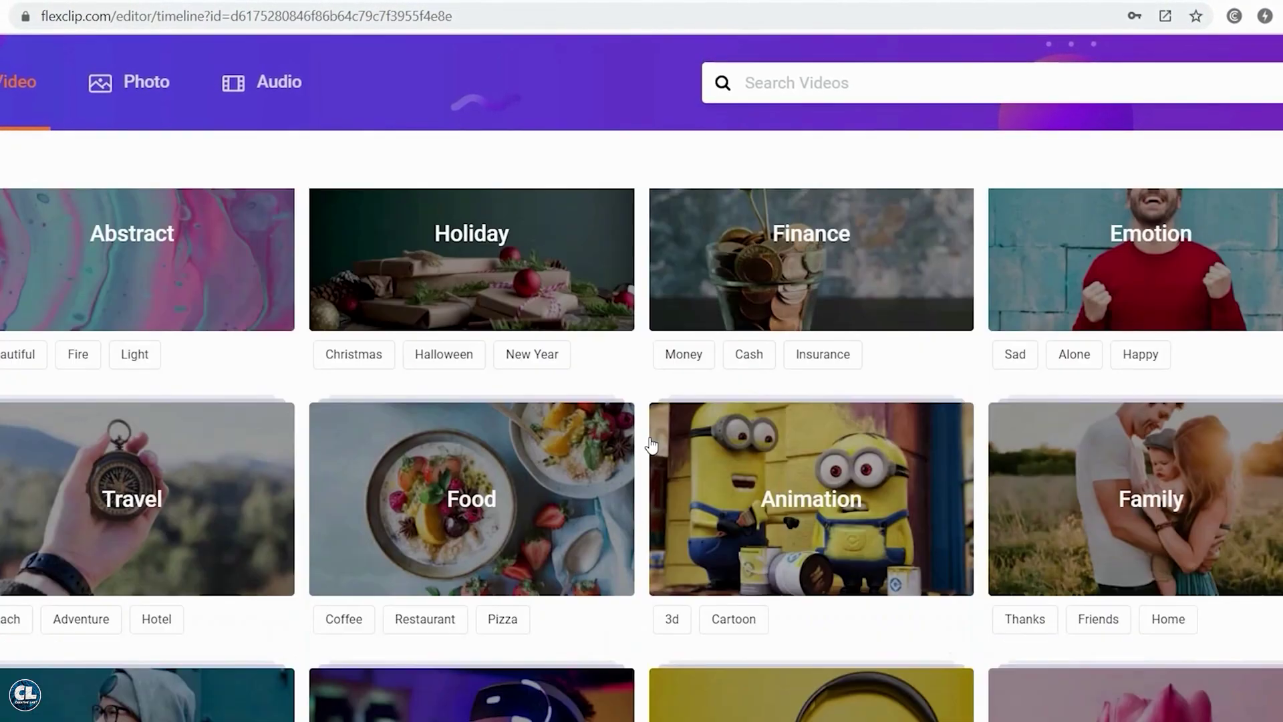
scroll(652, 444, "down", 5)
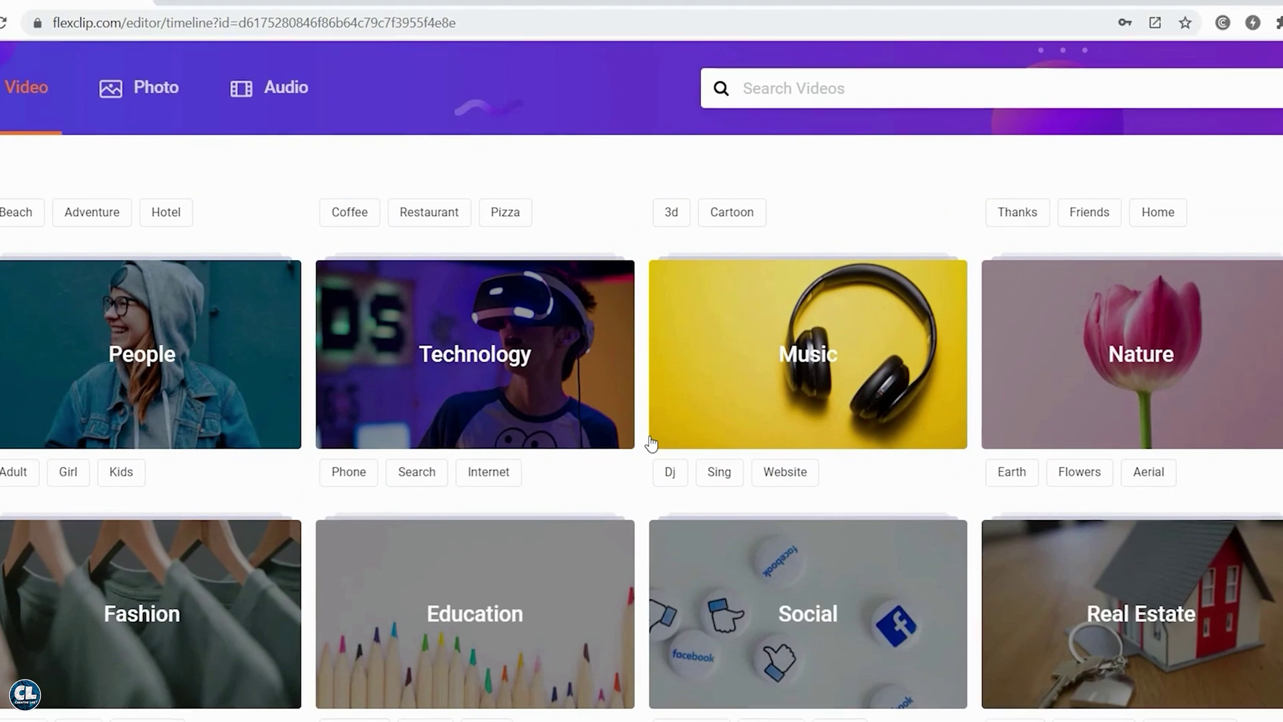
scroll(695, 323, "down", 5)
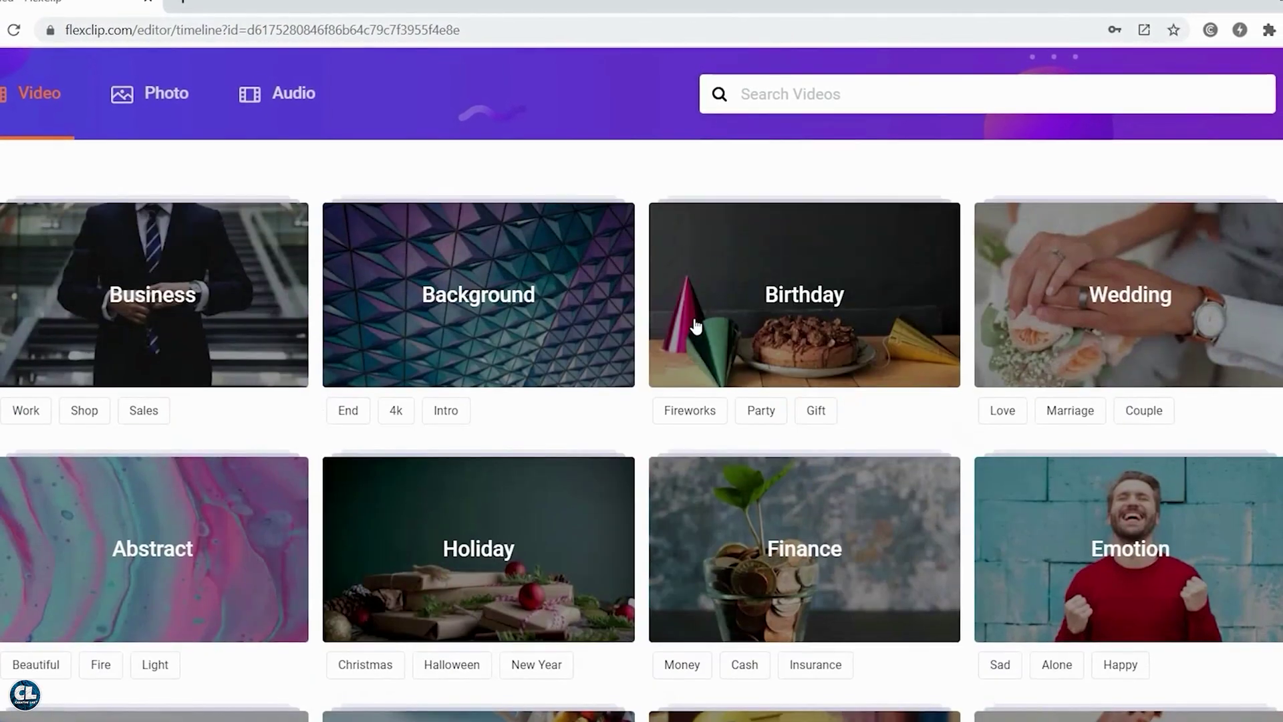
left_click(815, 94)
type("technolog")
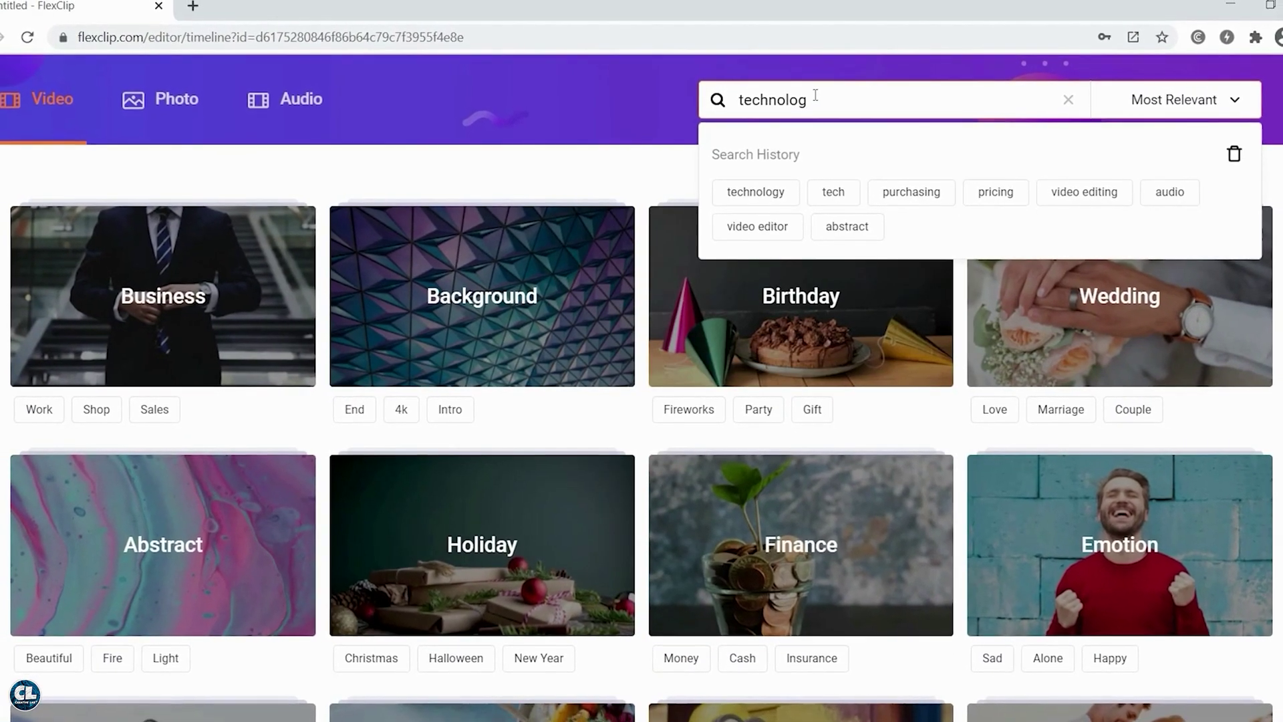
type("y")
key("Return")
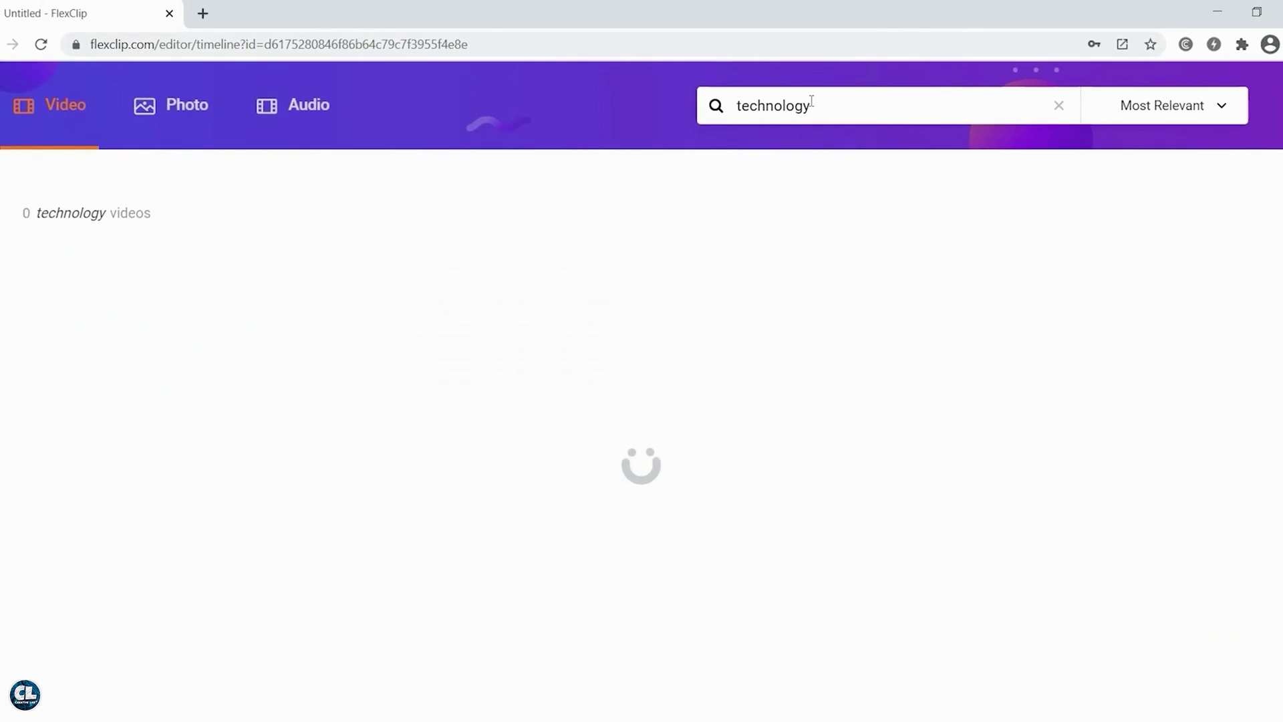
scroll(707, 375, "down", 8)
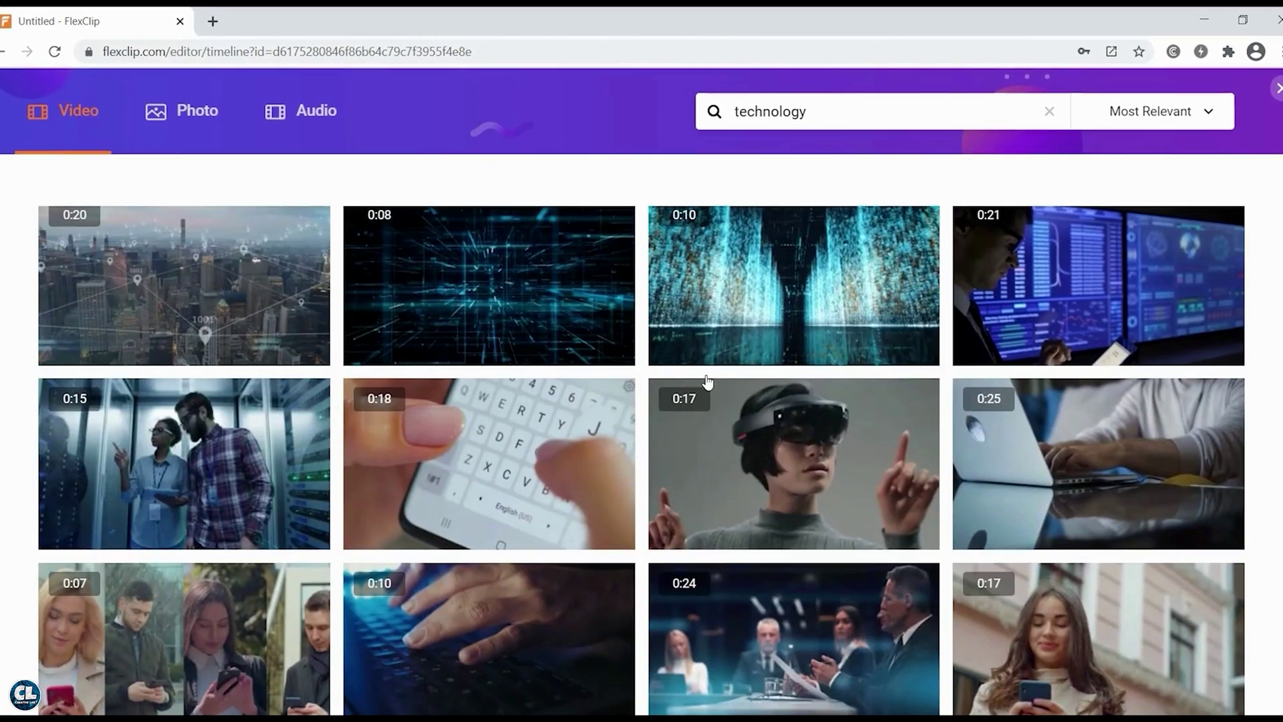
scroll(707, 381, "down", 6)
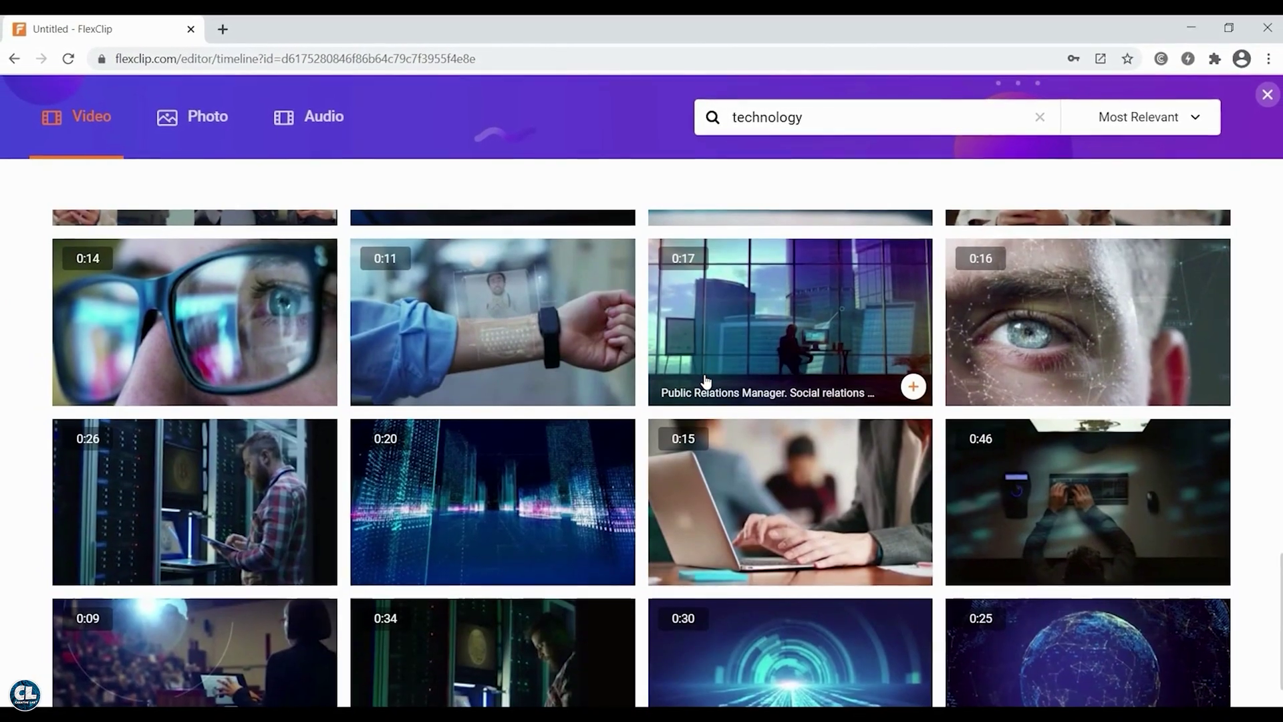
mouse_move(1214, 383)
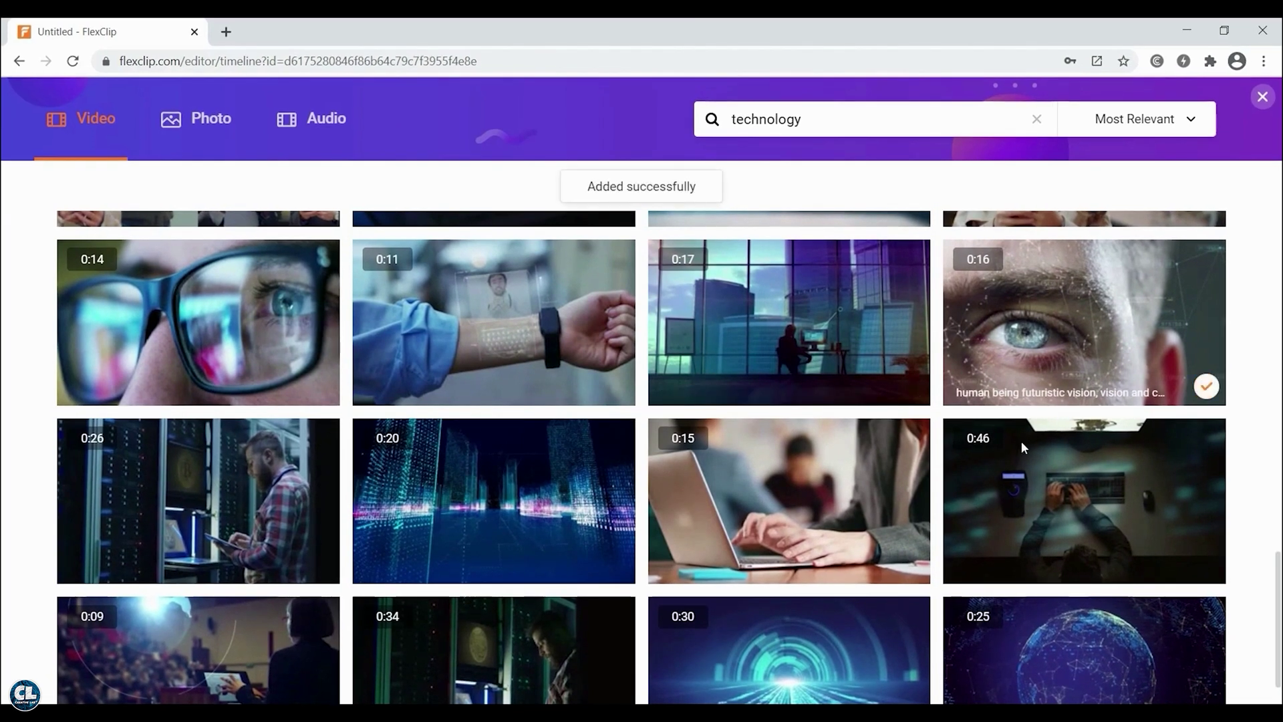
scroll(1021, 441, "down", 1)
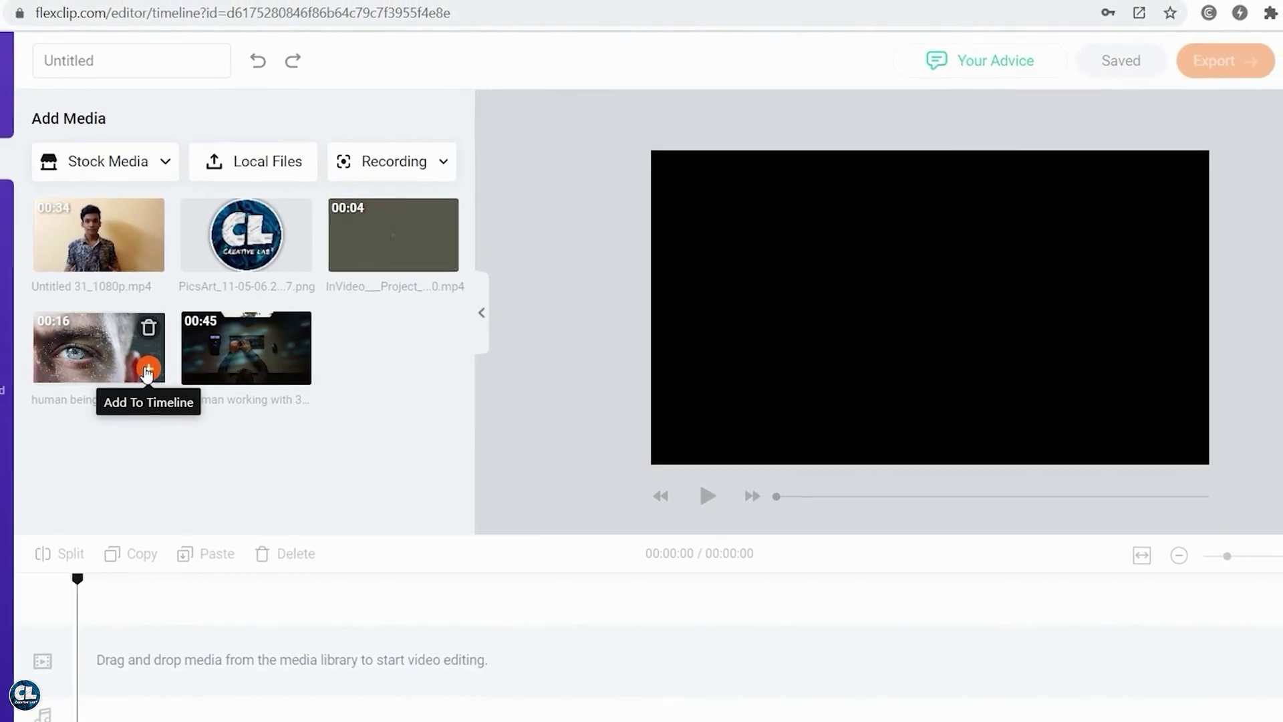
Step: Add the eye, 4-second, man-at-keyboard and presenter clips to the timeline in order
left_click(147, 370)
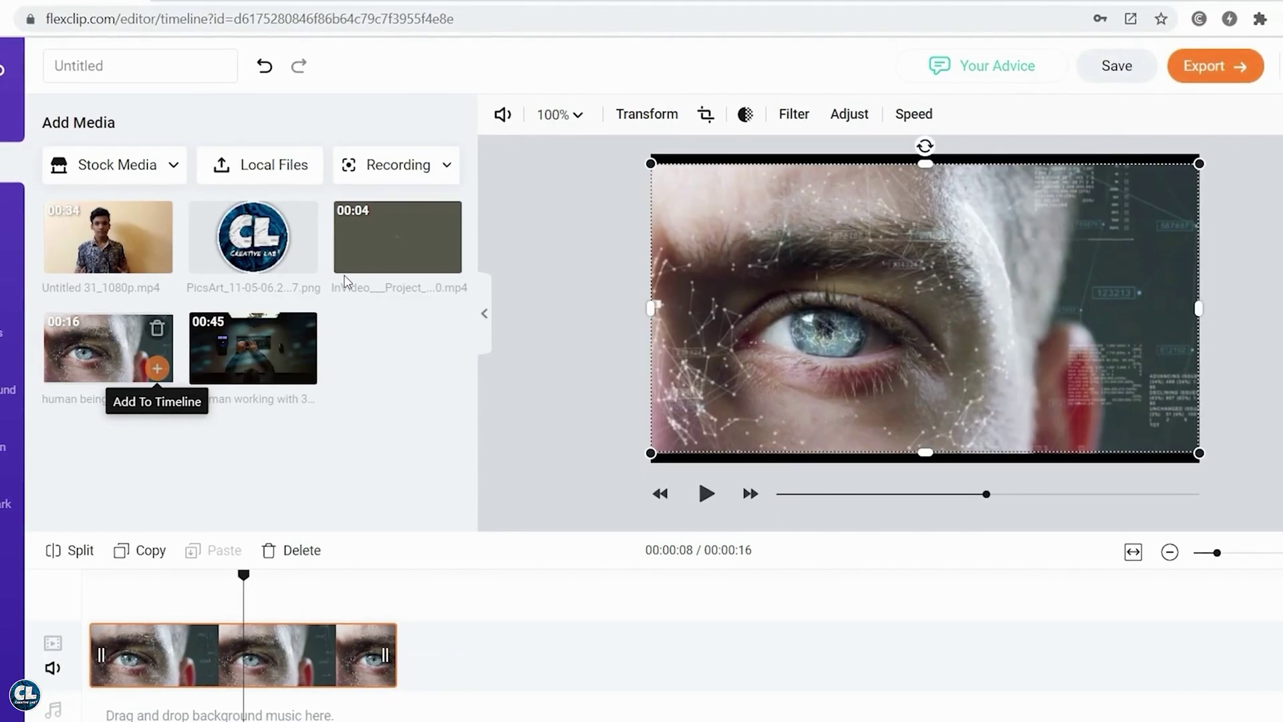
left_click(445, 257)
left_click(304, 368)
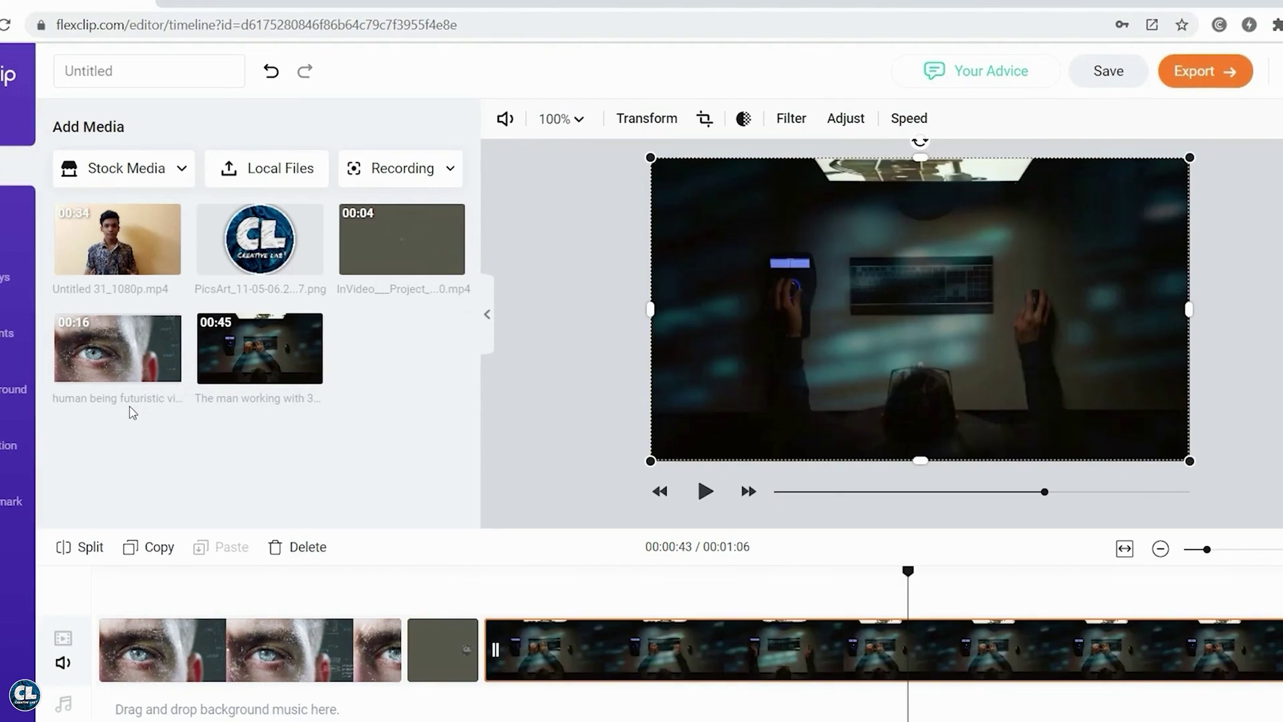
left_click(164, 260)
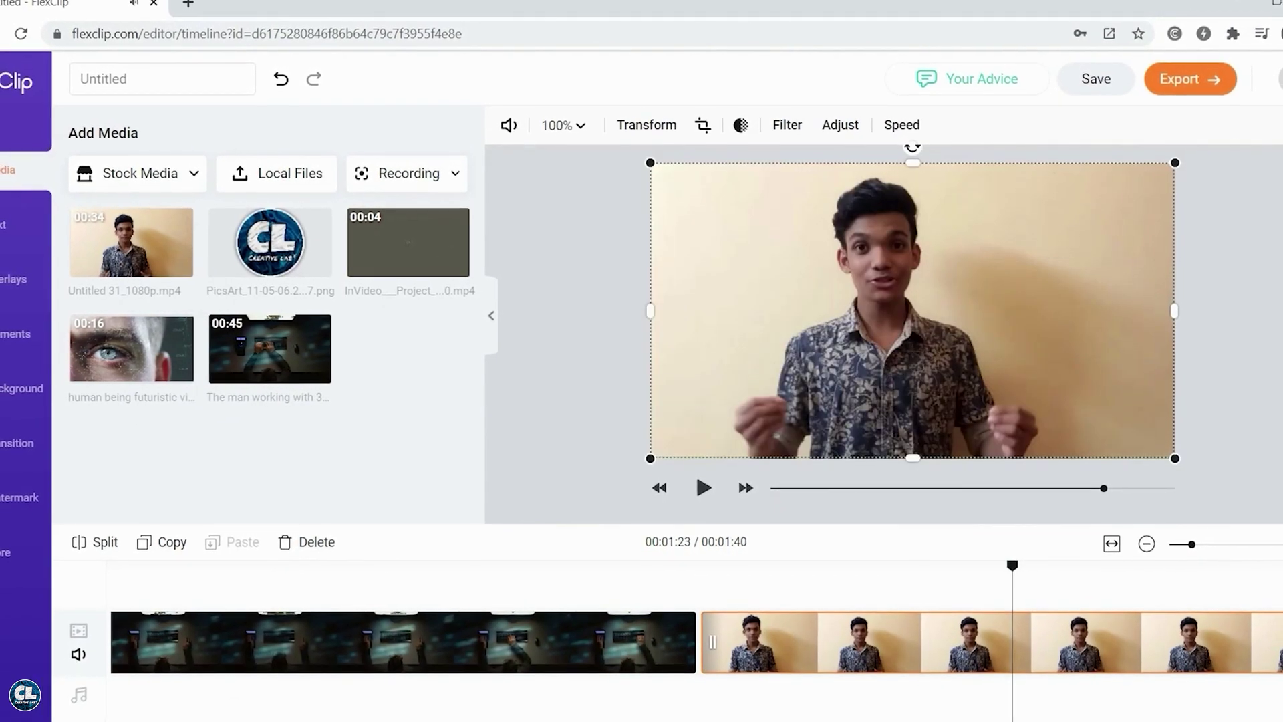
scroll(732, 695, "left", 10)
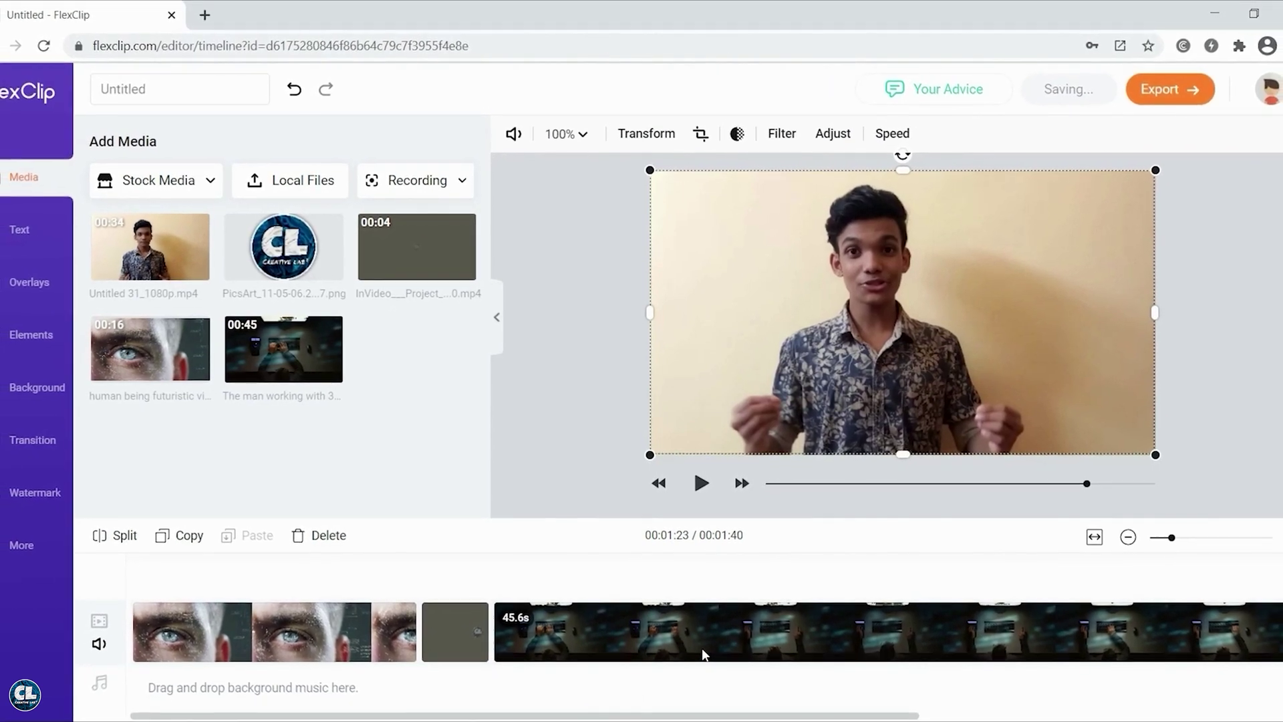
Step: Split the man-at-keyboard clip into two parts at the playhead
left_click(878, 629)
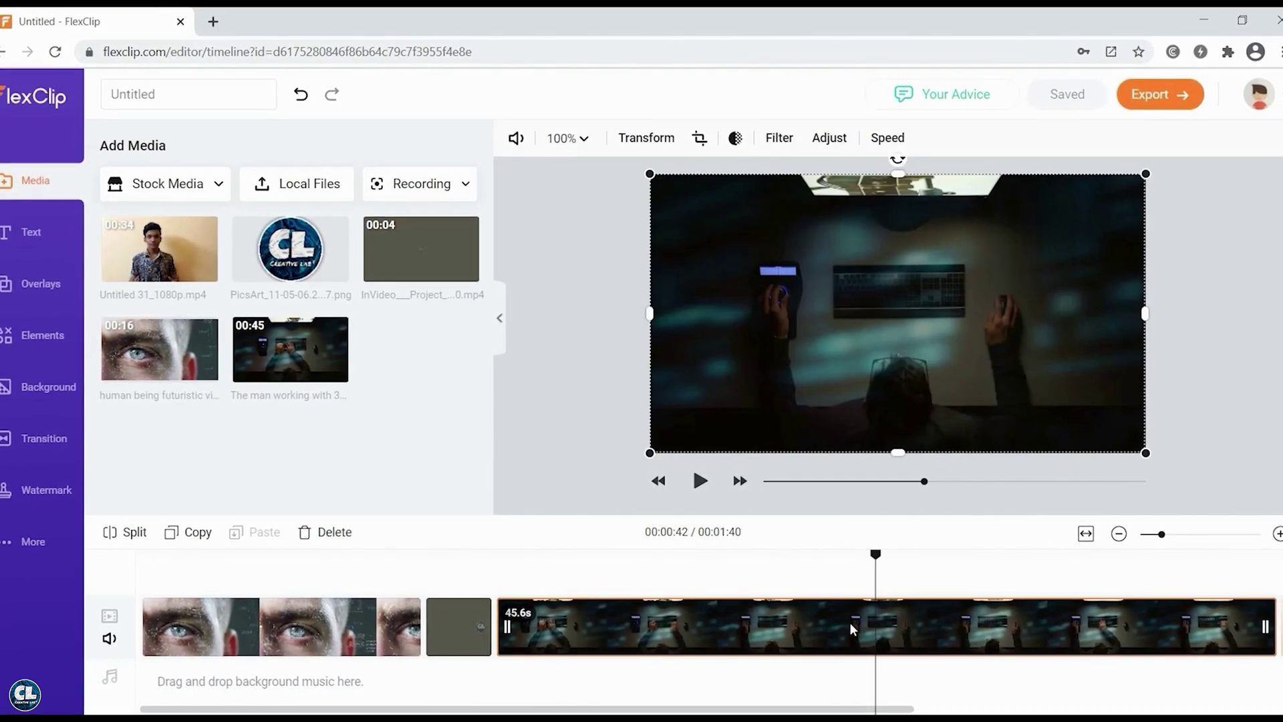
left_click(127, 532)
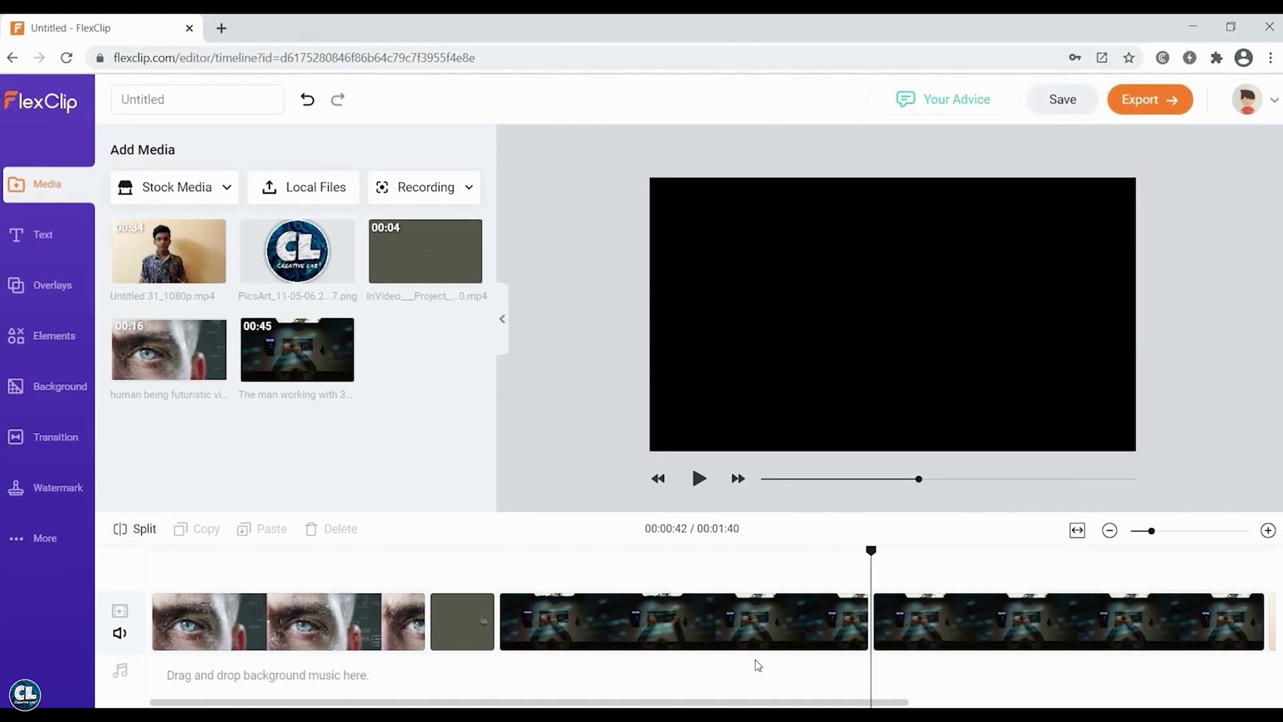
left_click(941, 613)
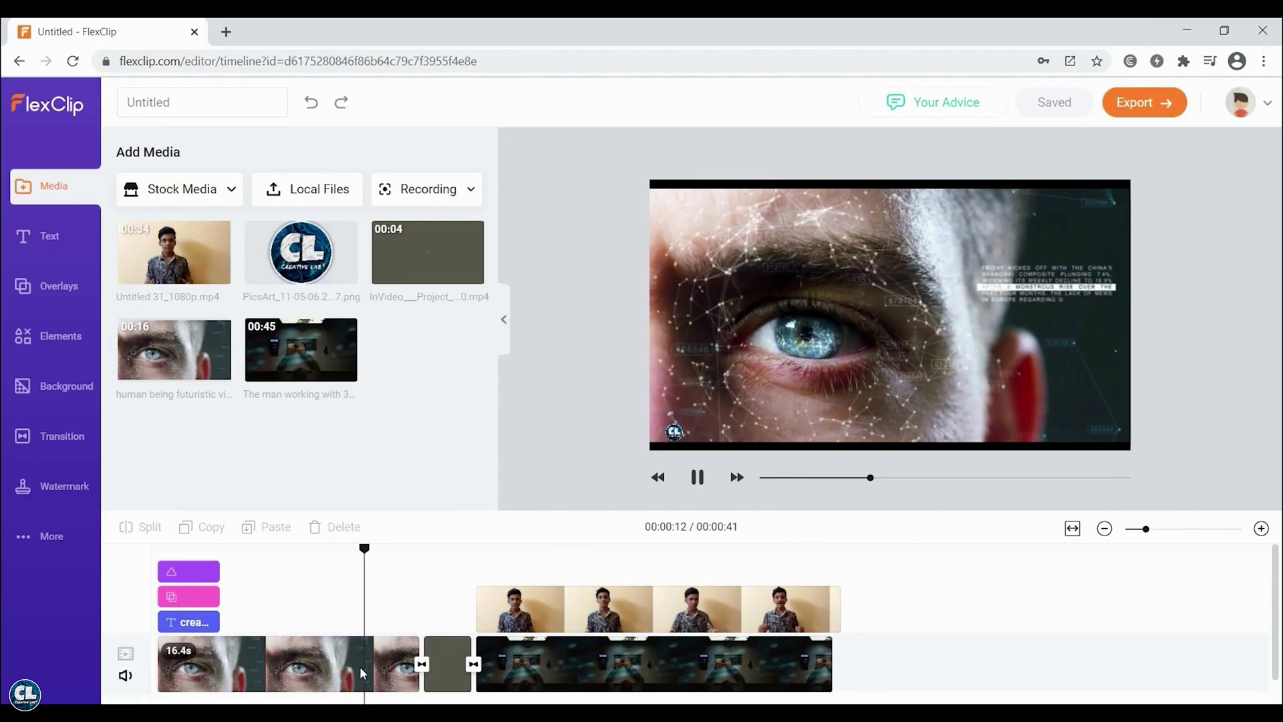
Step: Set the eye close-up clip to play at 2x speed
left_click(363, 672)
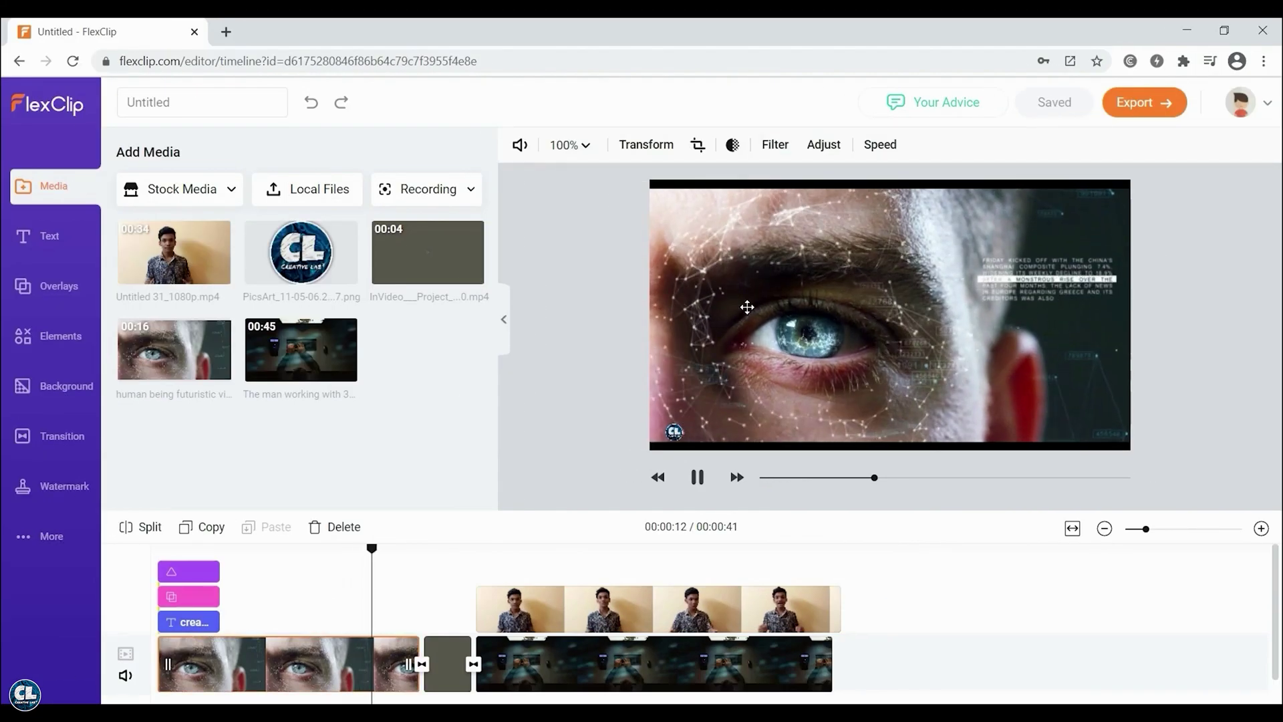
left_click(880, 145)
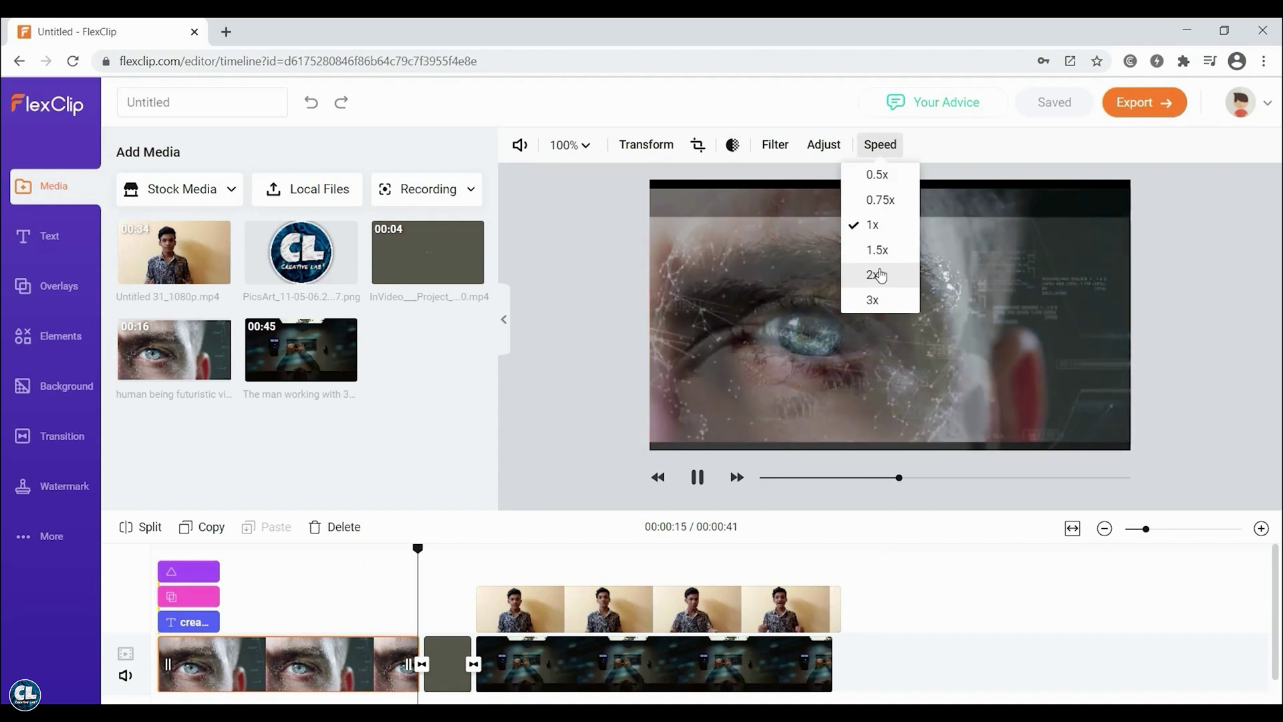
left_click(872, 275)
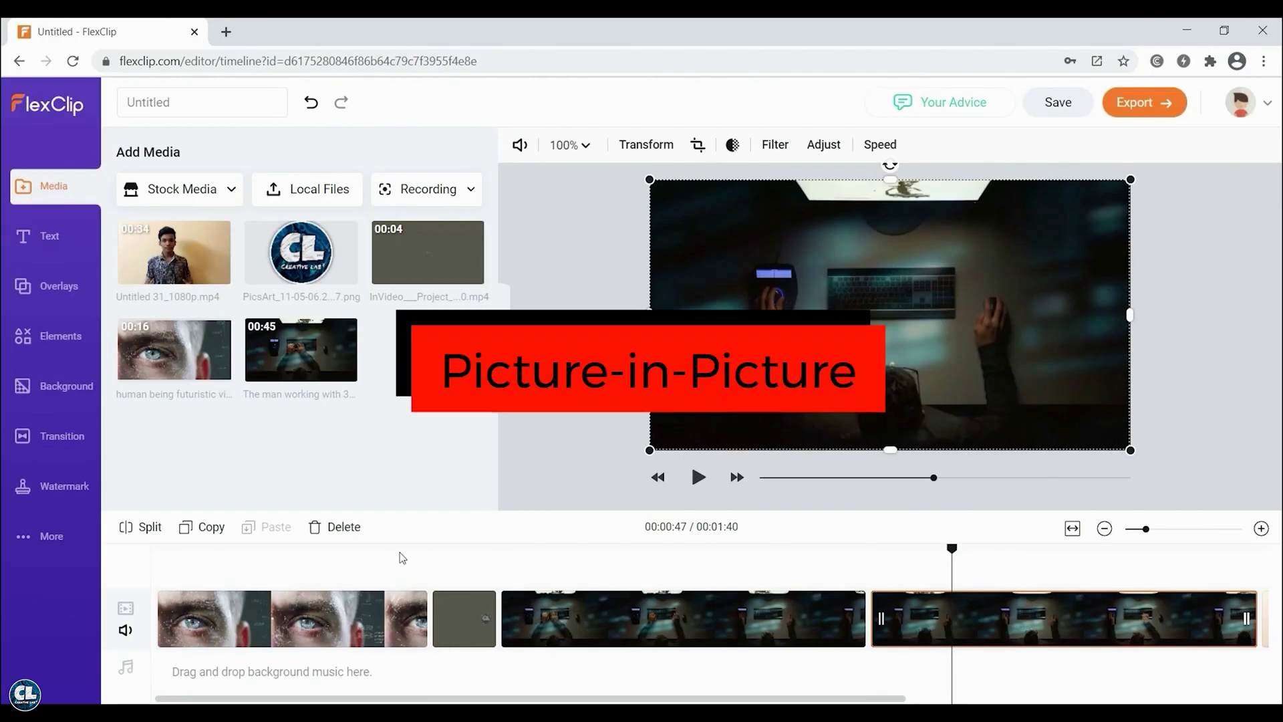
Step: Delete the split clip's second part and move the shortened presenter clip onto an upper track
left_click(359, 528)
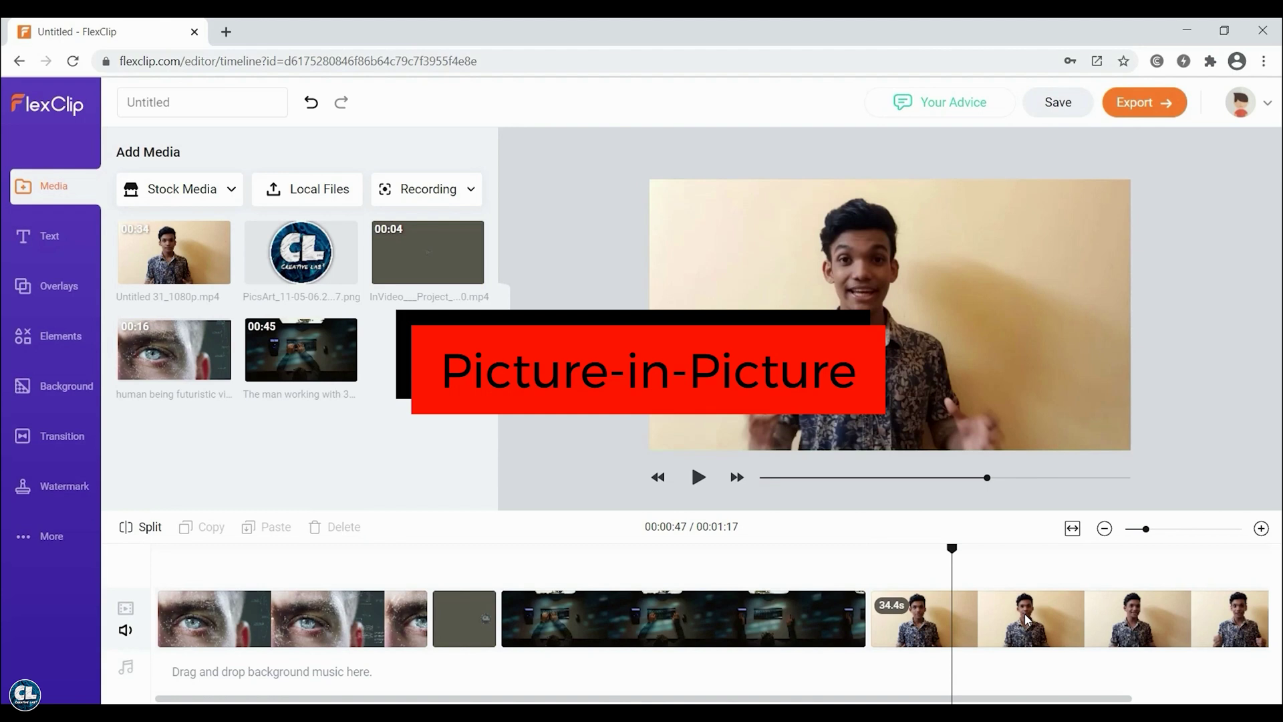
left_click_drag(1009, 616, 660, 569)
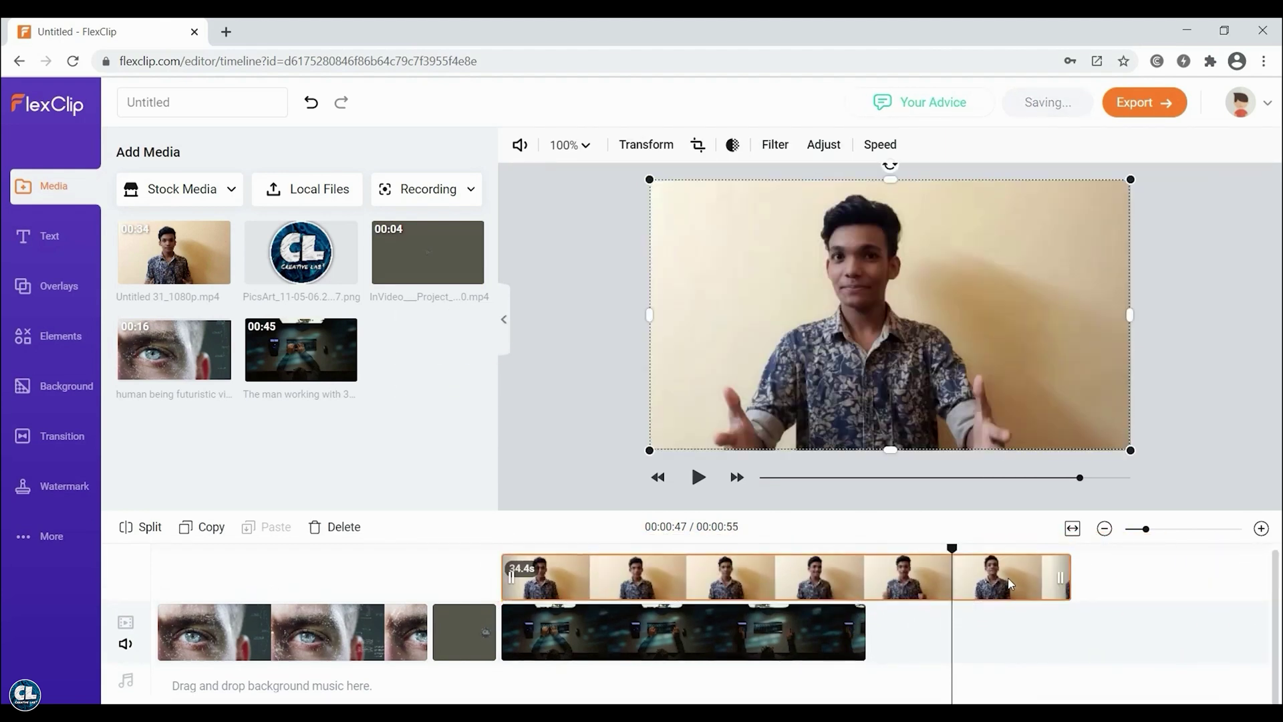
left_click_drag(1066, 581, 826, 581)
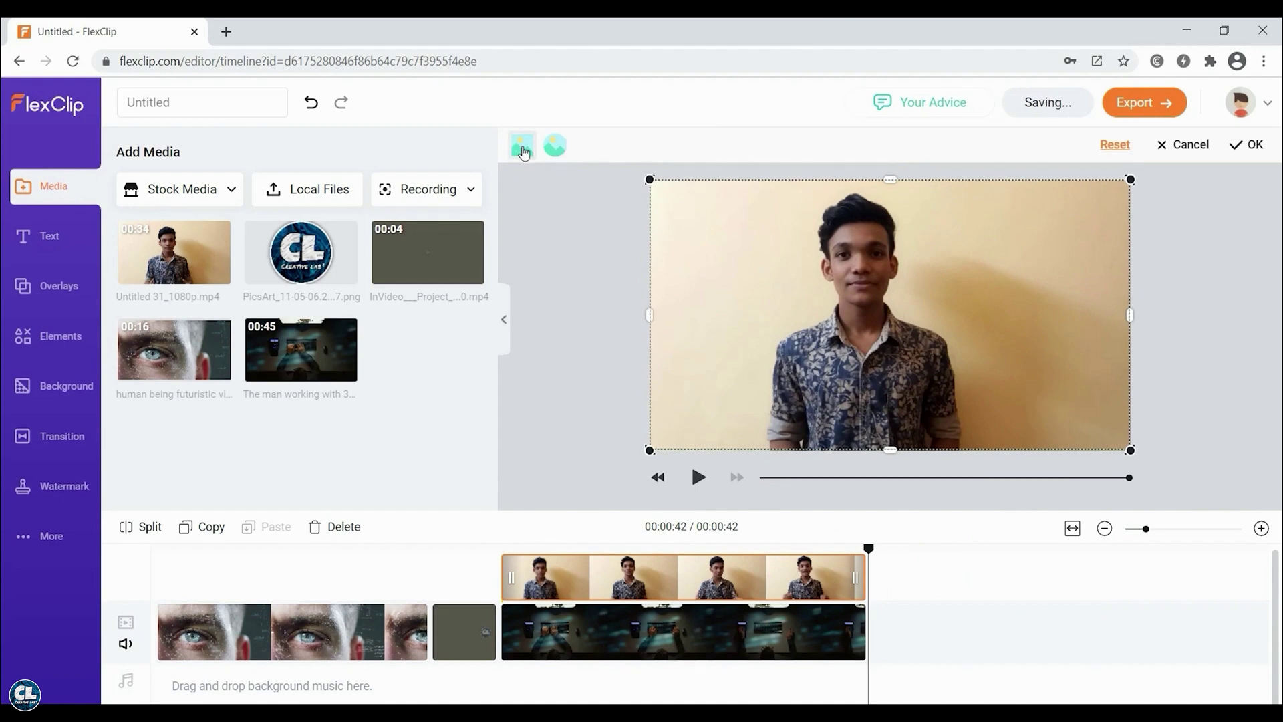
Step: Crop the presenter clip to a circle centred on the presenter
left_click(523, 152)
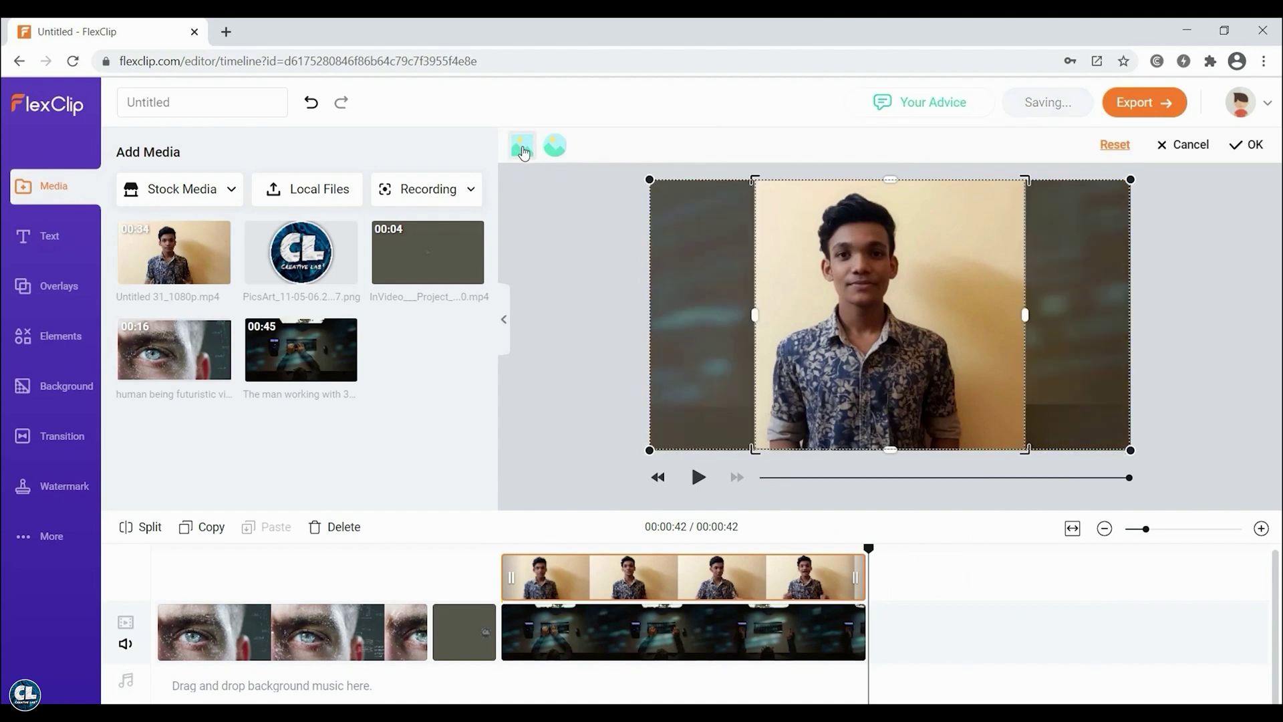
left_click(558, 148)
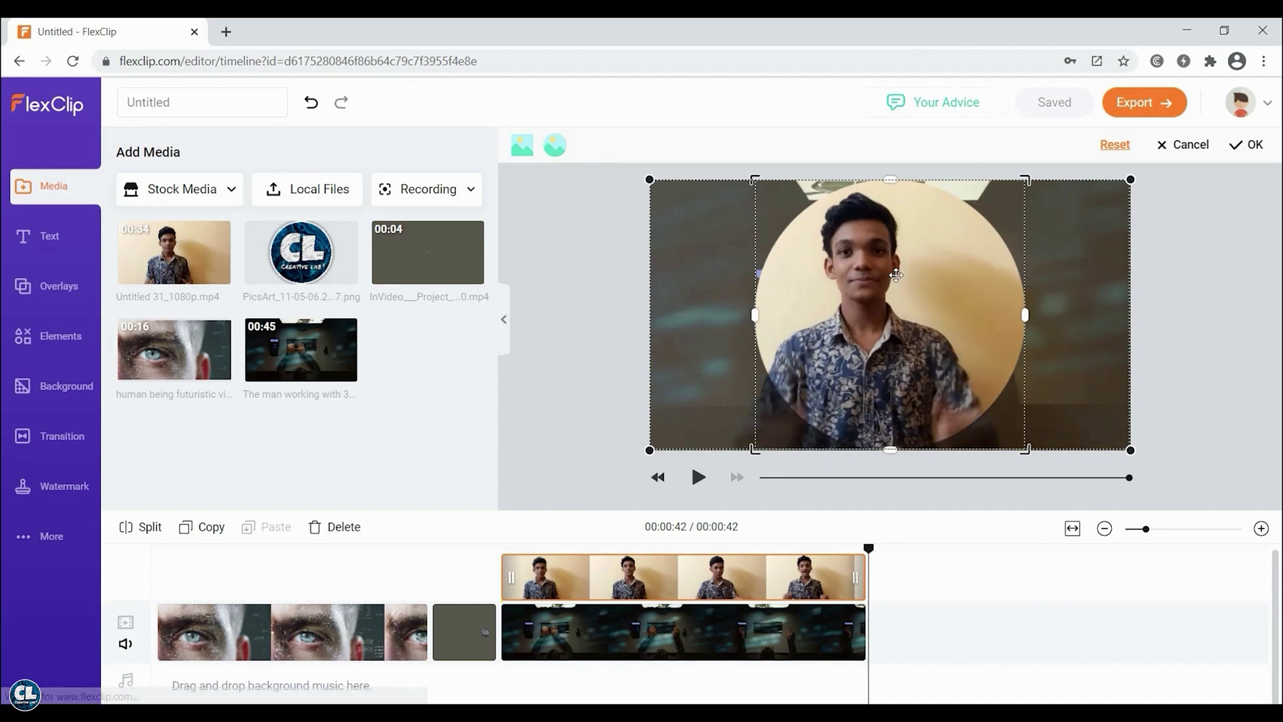
left_click_drag(886, 270, 918, 287)
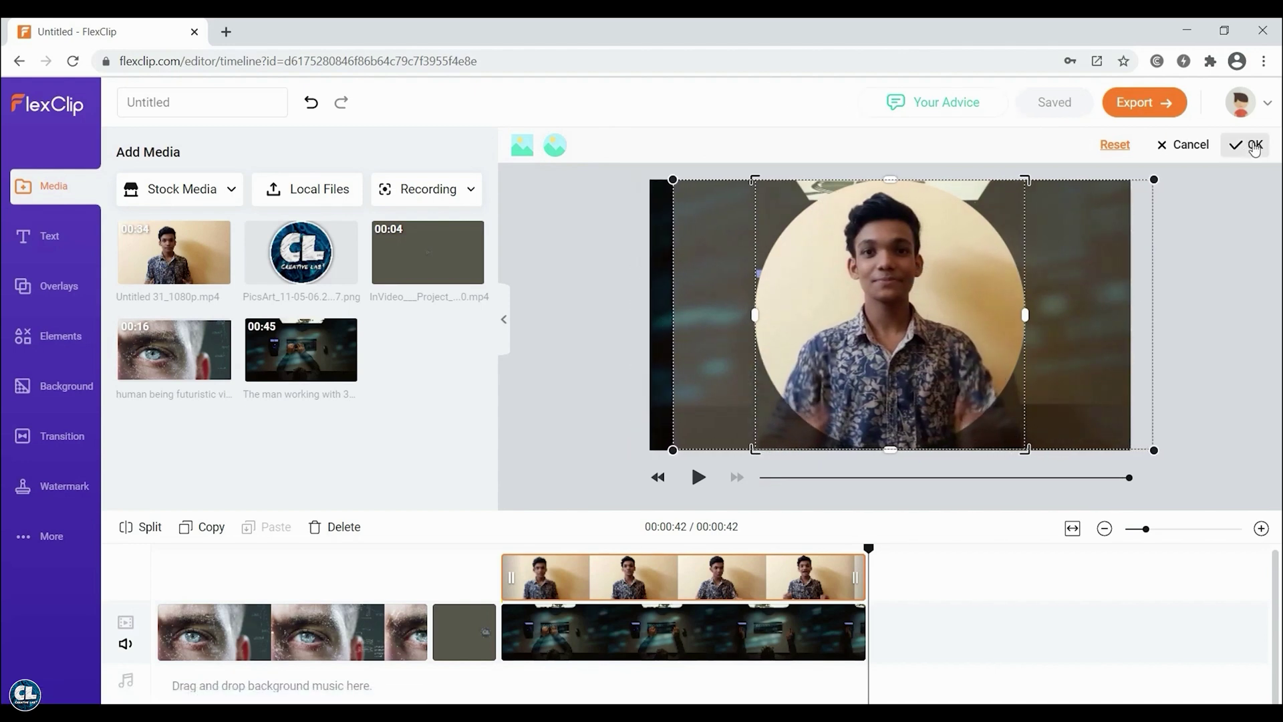
left_click(1251, 145)
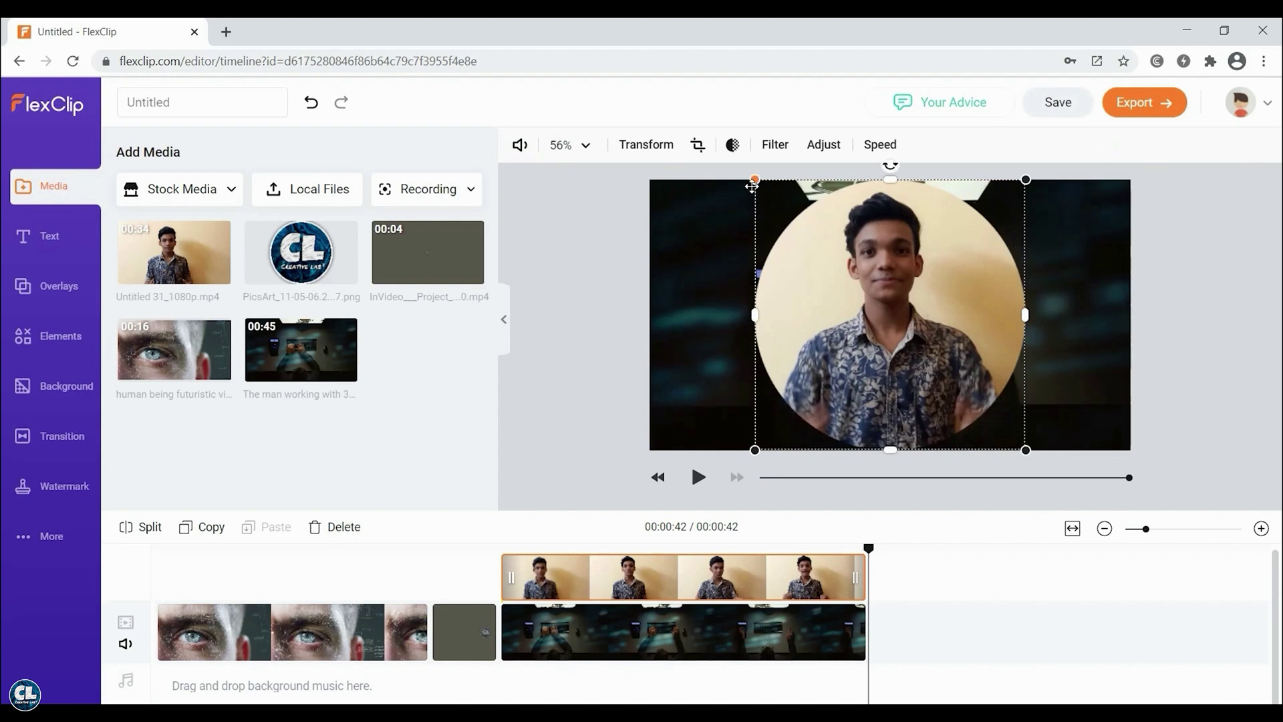
Step: Shrink the circular presenter overlay and place it in the top-right corner
left_click_drag(755, 179, 906, 364)
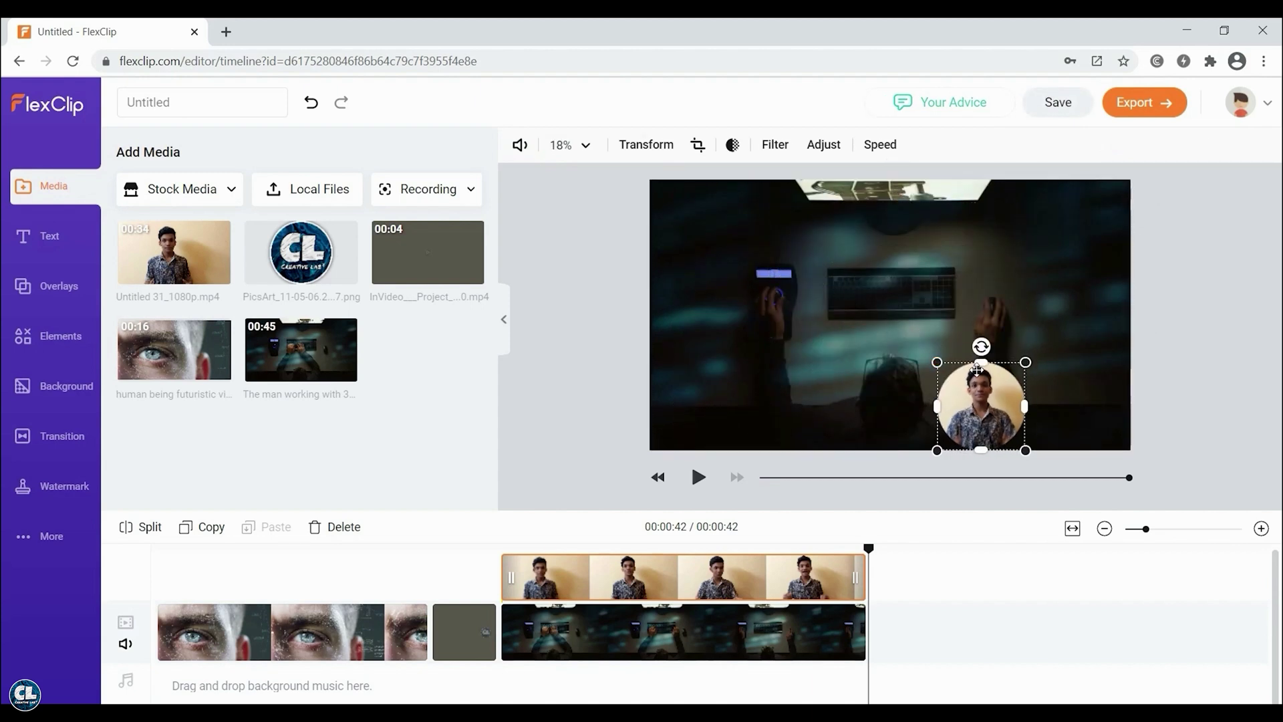
left_click_drag(989, 386, 854, 302)
left_click_drag(785, 363, 1072, 247)
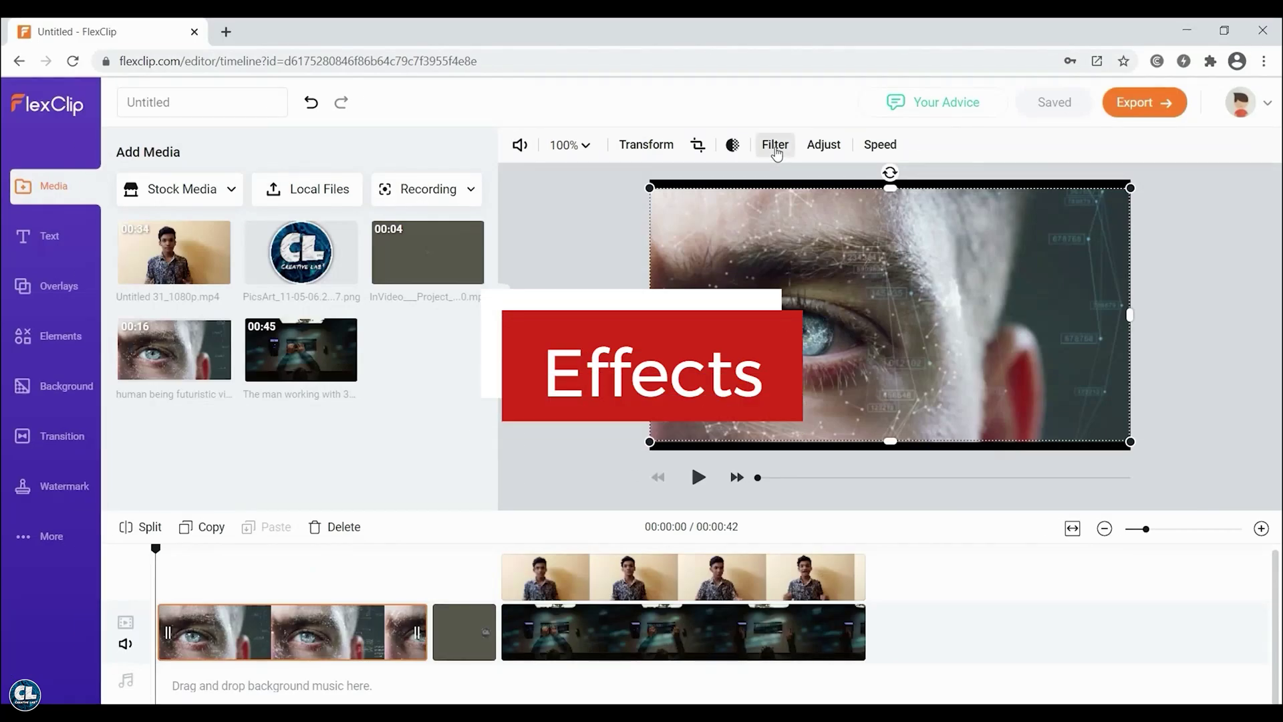
Step: Apply the Scenery filter to the eye clip at intensity 86
left_click(775, 144)
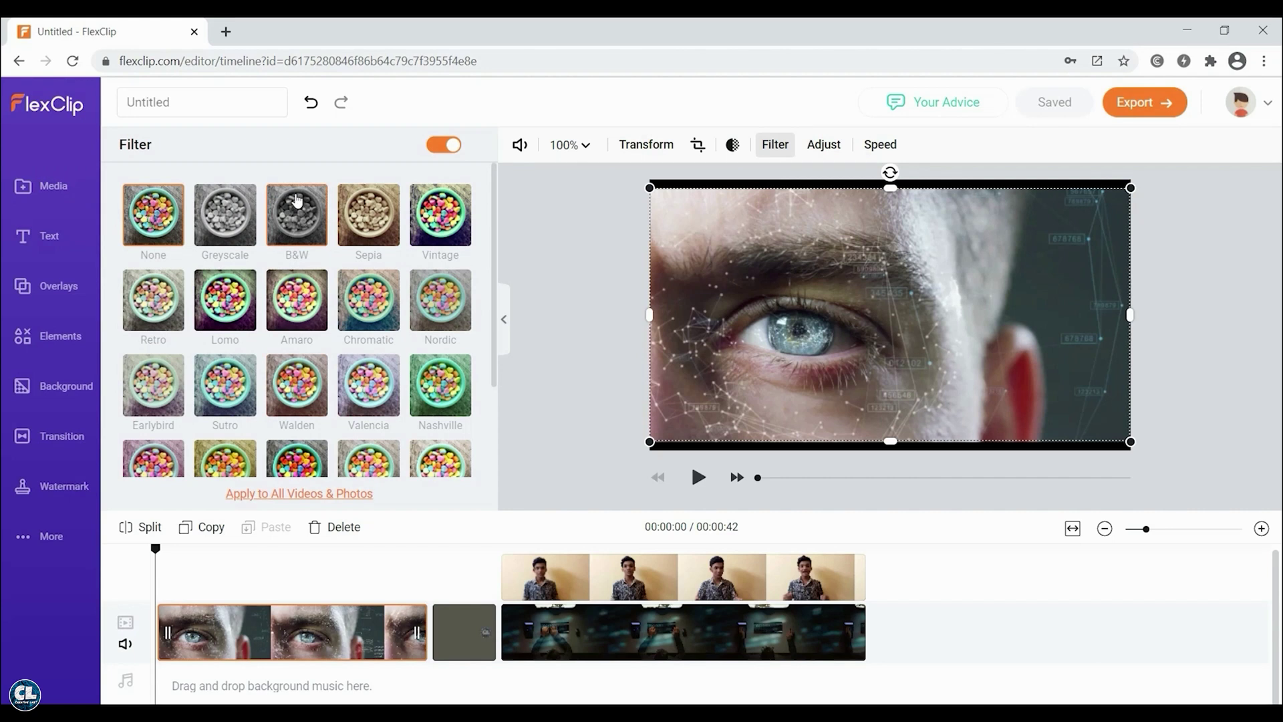
left_click(307, 204)
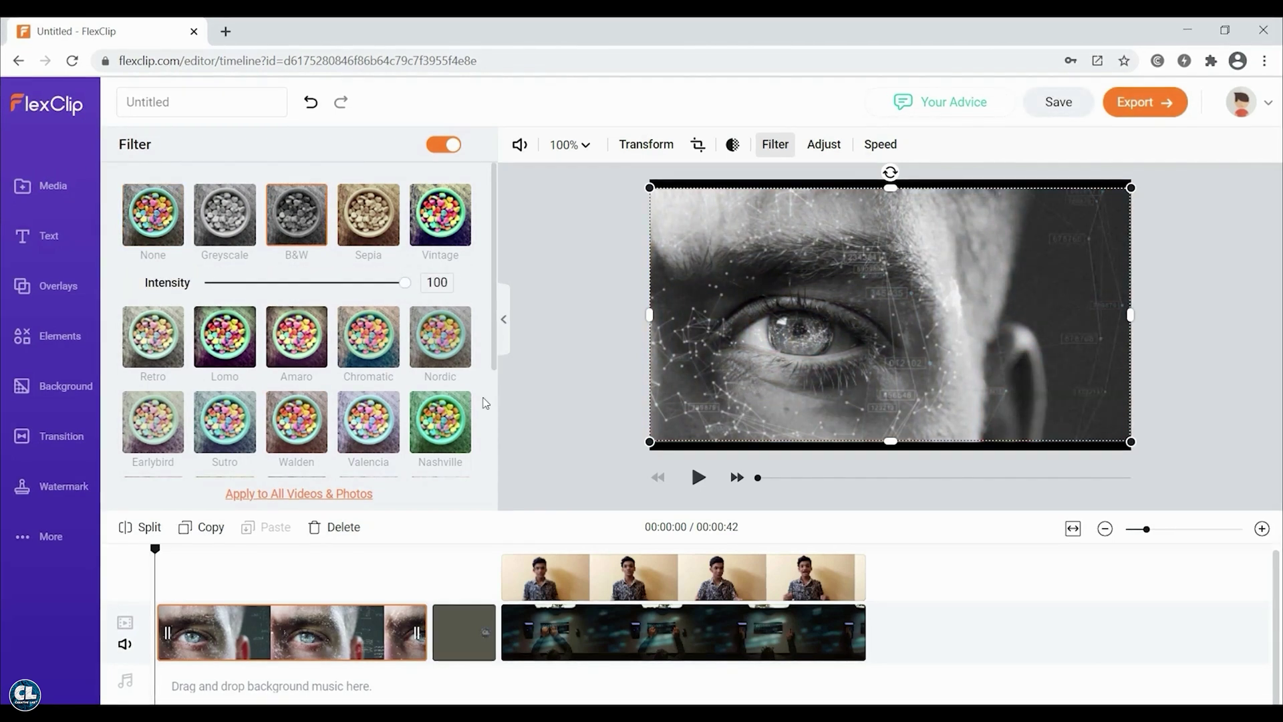
scroll(486, 403, "down", 3)
left_click(306, 346)
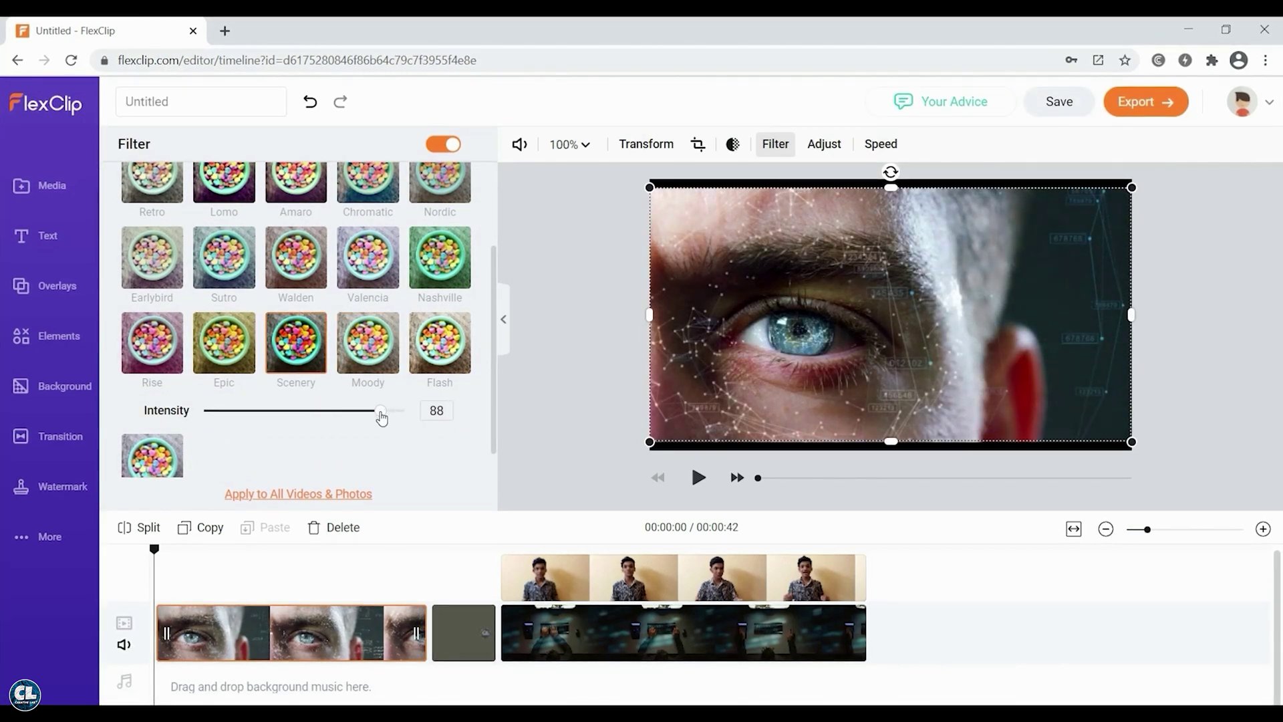
left_click_drag(380, 417, 371, 420)
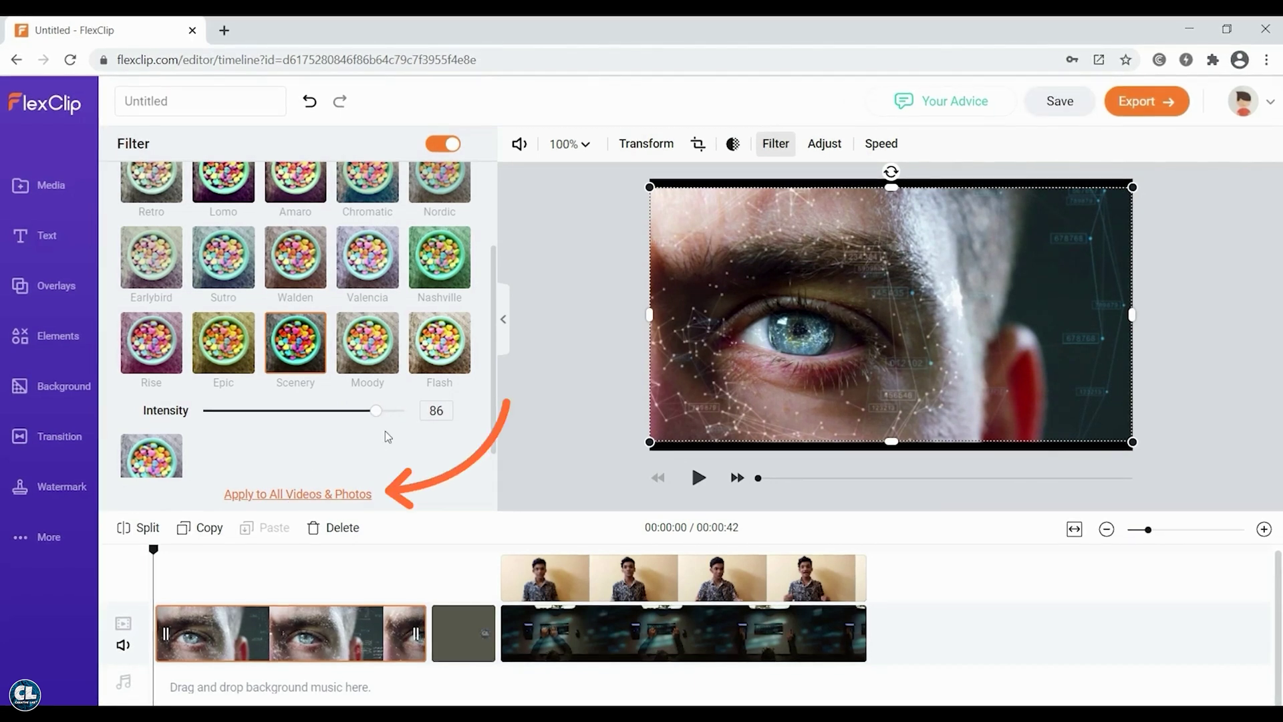
Step: Set Highlights 21 and Shadows -8, applied to all videos and photos
scroll(386, 436, "up", 1)
left_click(825, 143)
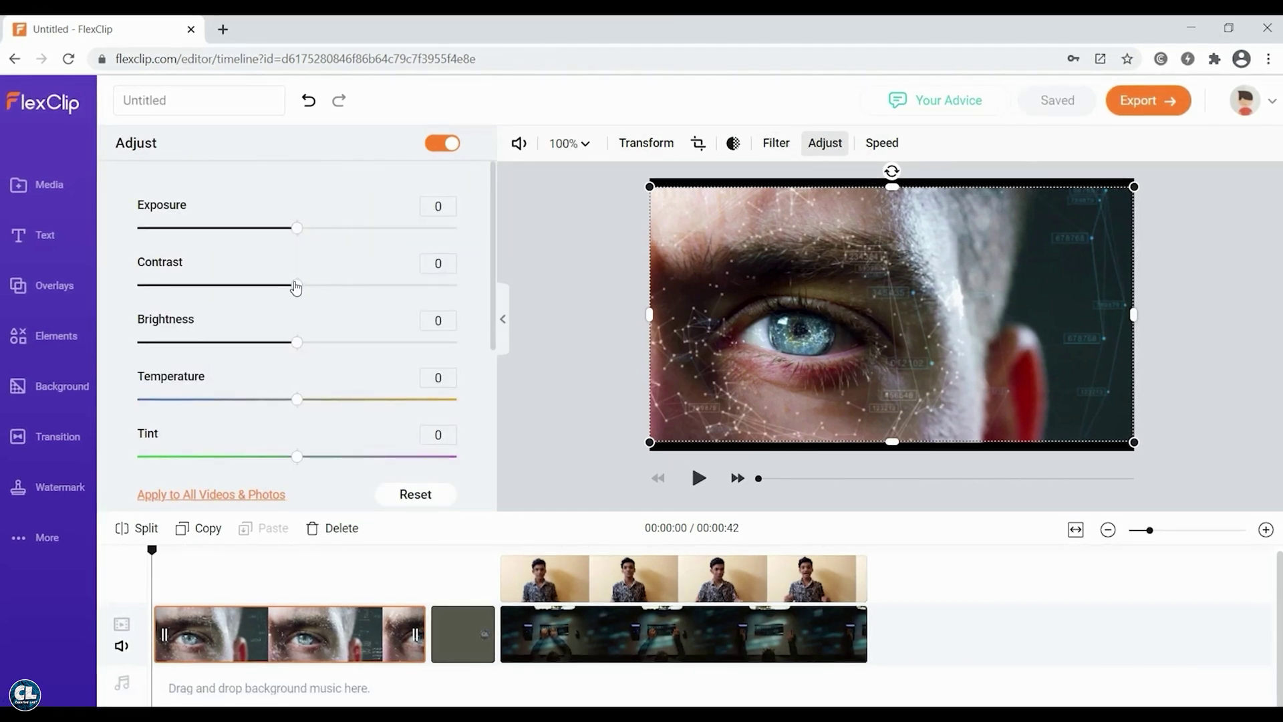
scroll(291, 308, "down", 3)
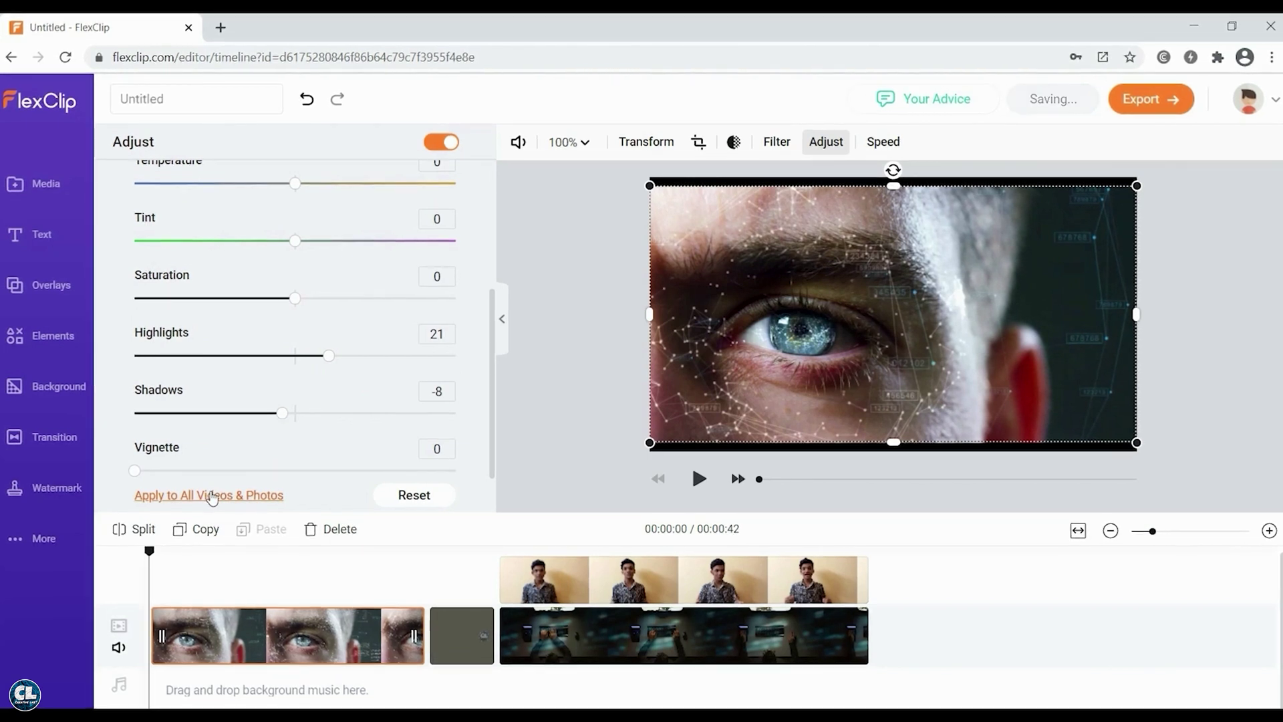
left_click(213, 496)
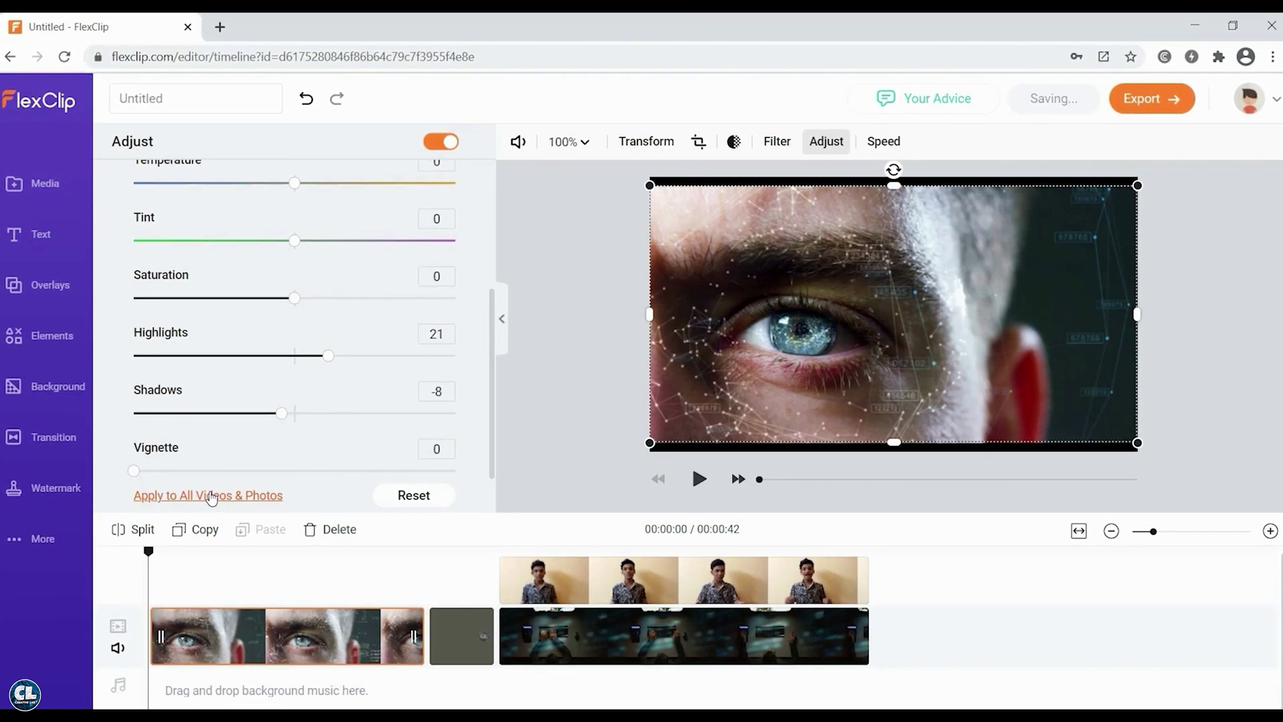
Step: Add the Center Line title-and-subtitle template over the eye clip and enlarge it slightly
left_click(31, 237)
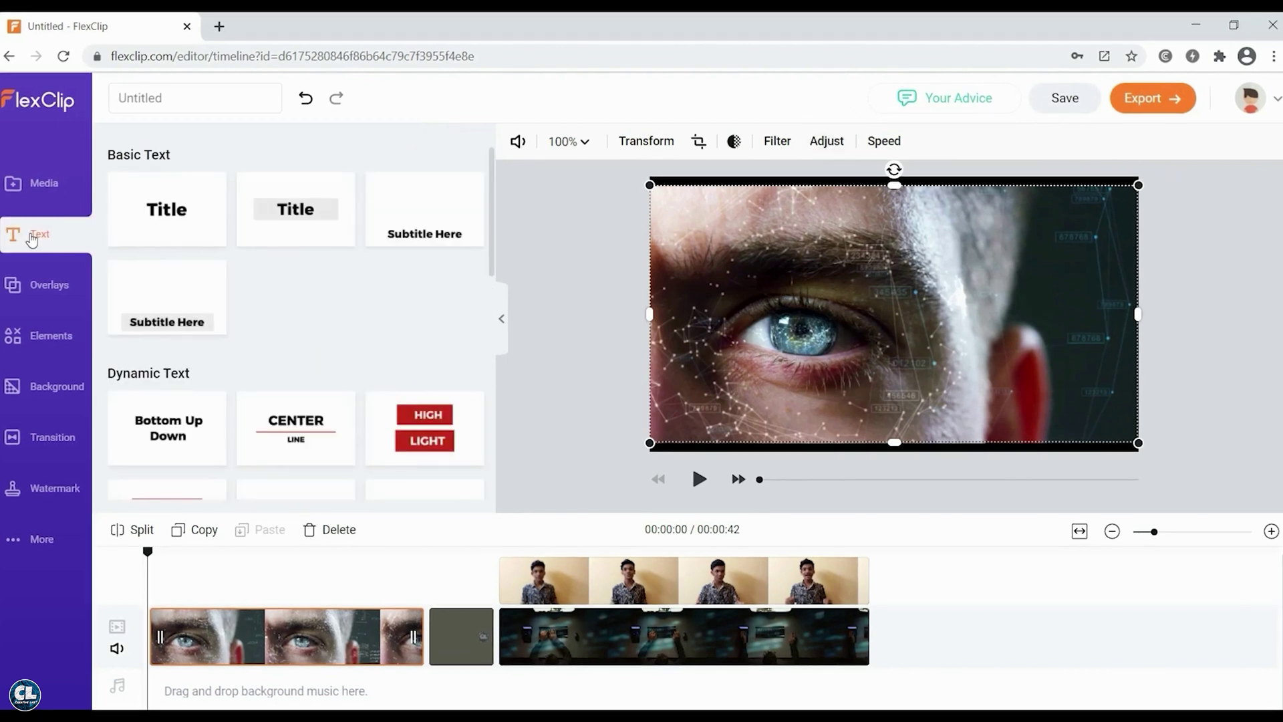
scroll(335, 338, "down", 2)
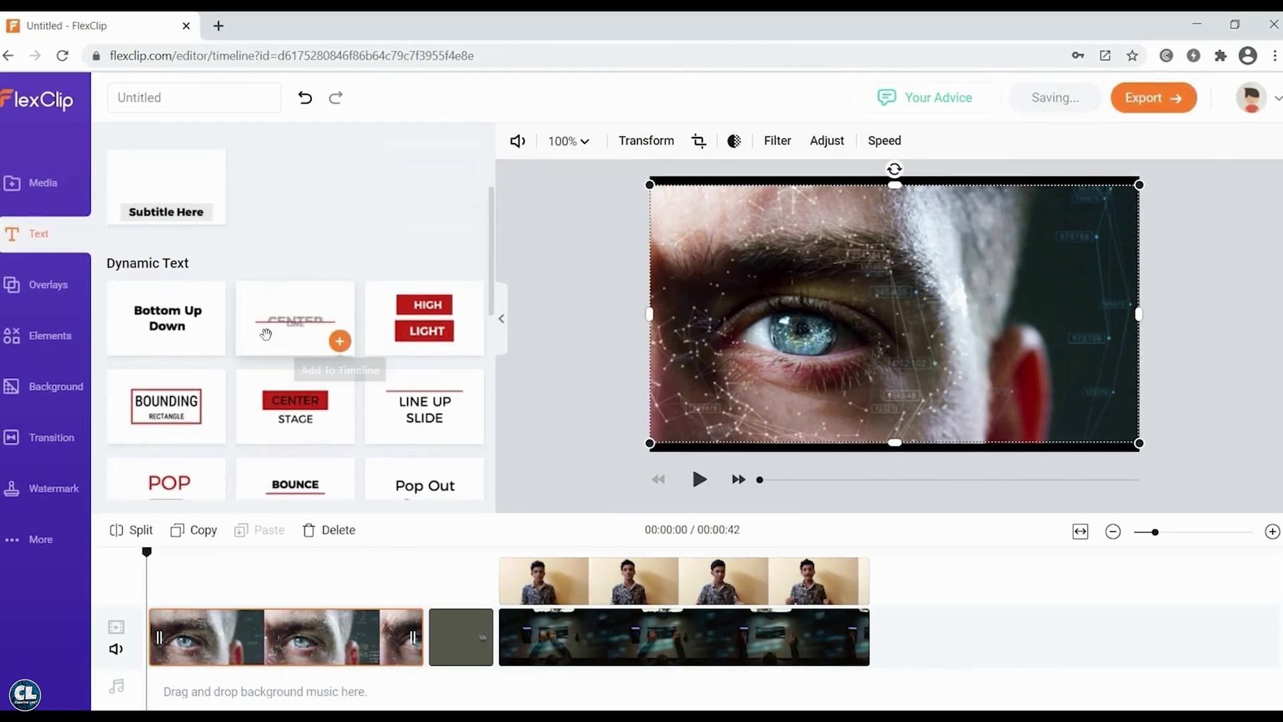
scroll(194, 403, "down", 2)
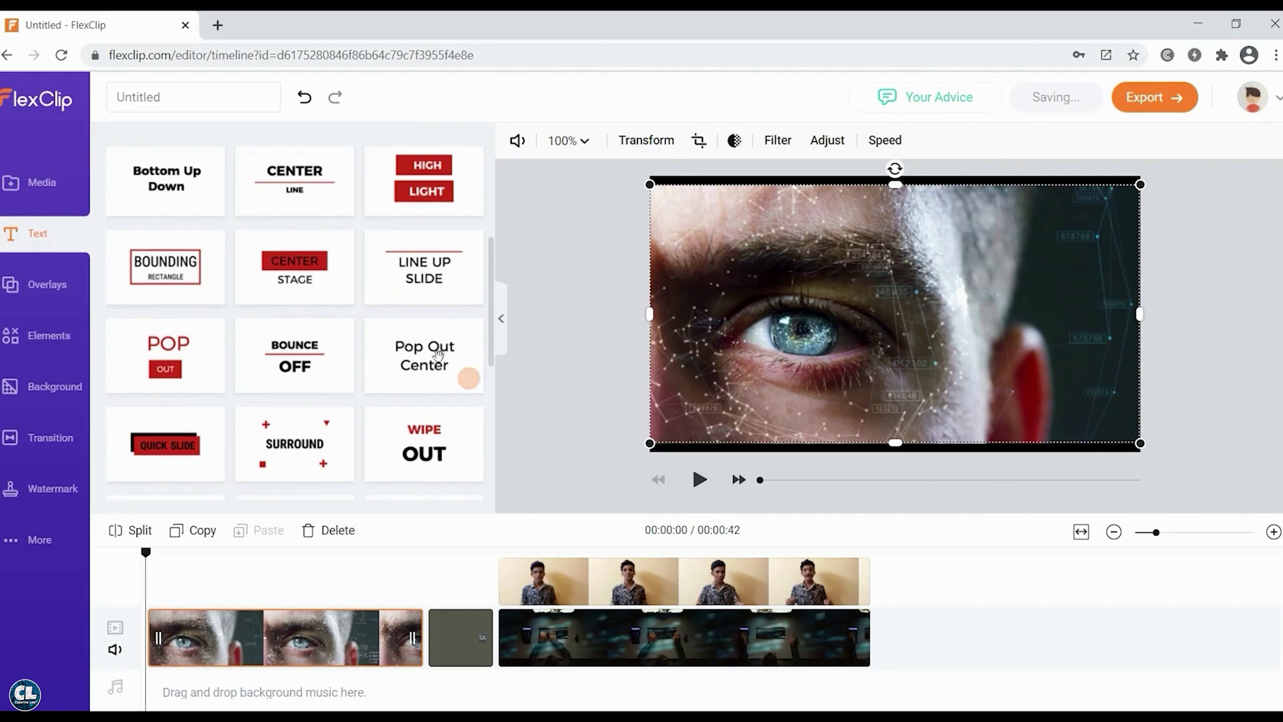
scroll(335, 401, "down", 2)
scroll(301, 427, "down", 2)
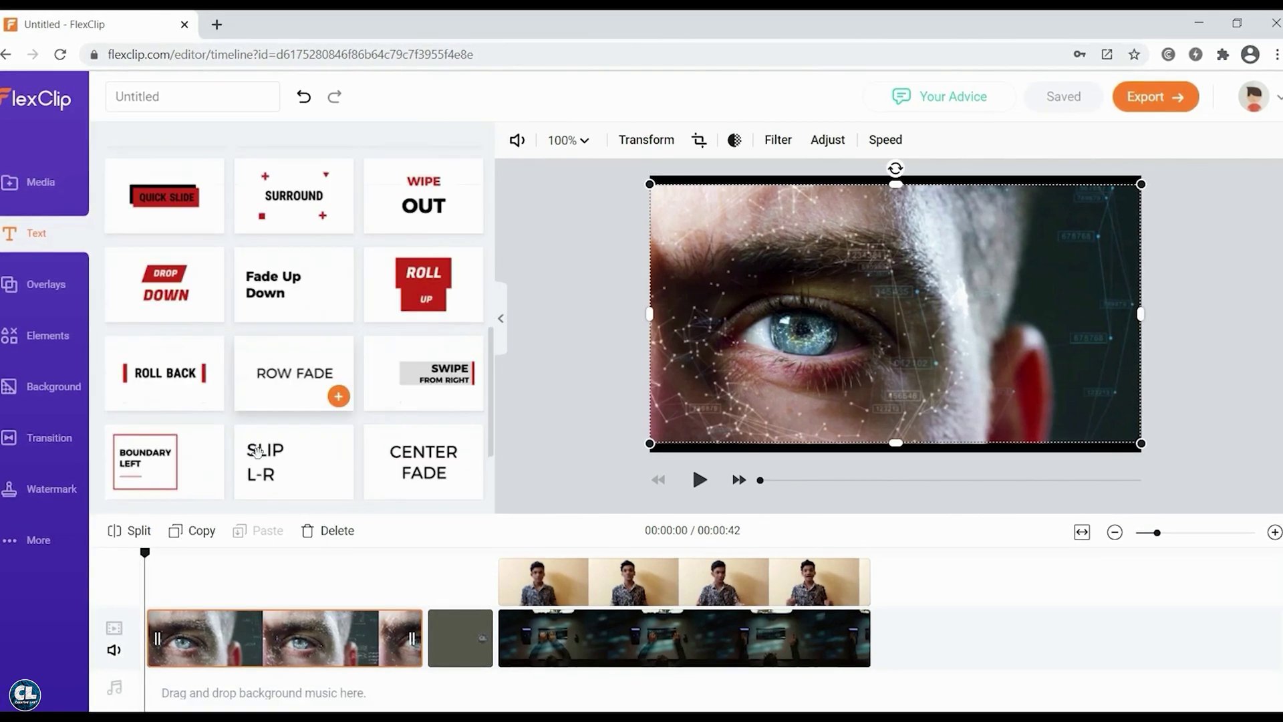
scroll(371, 475, "down", 2)
scroll(372, 475, "up", 8)
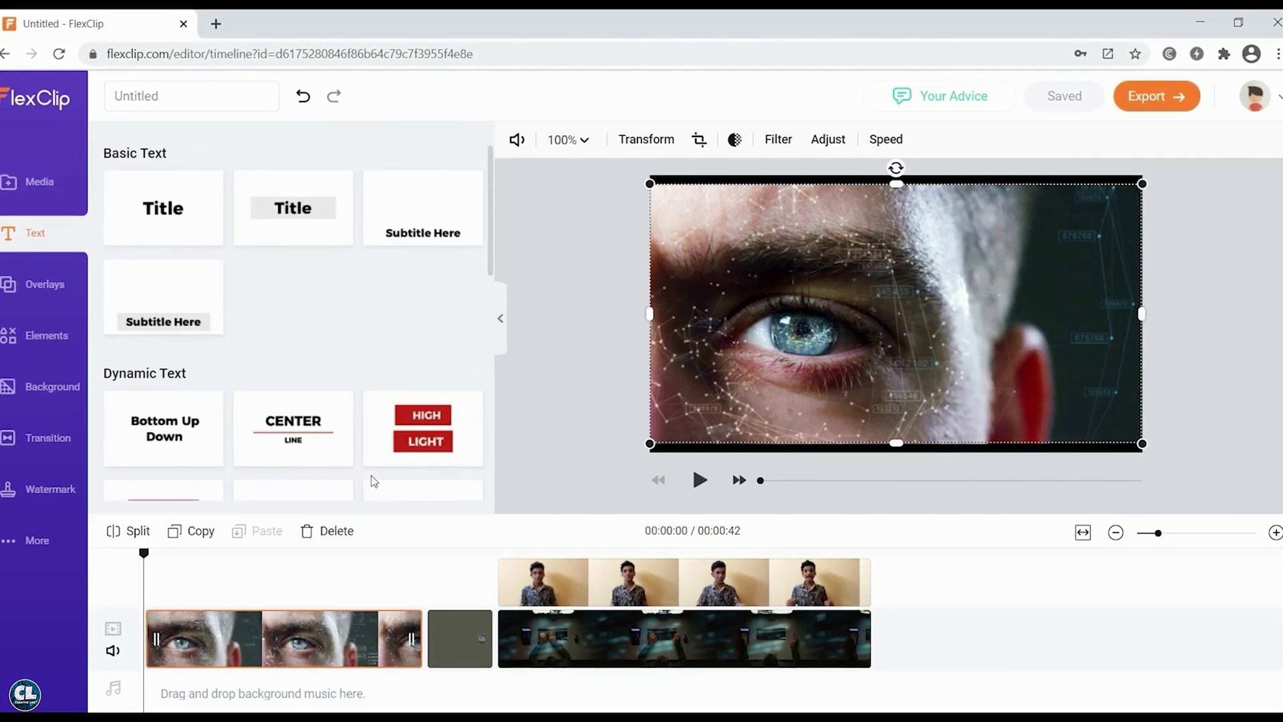
scroll(244, 375, "down", 3)
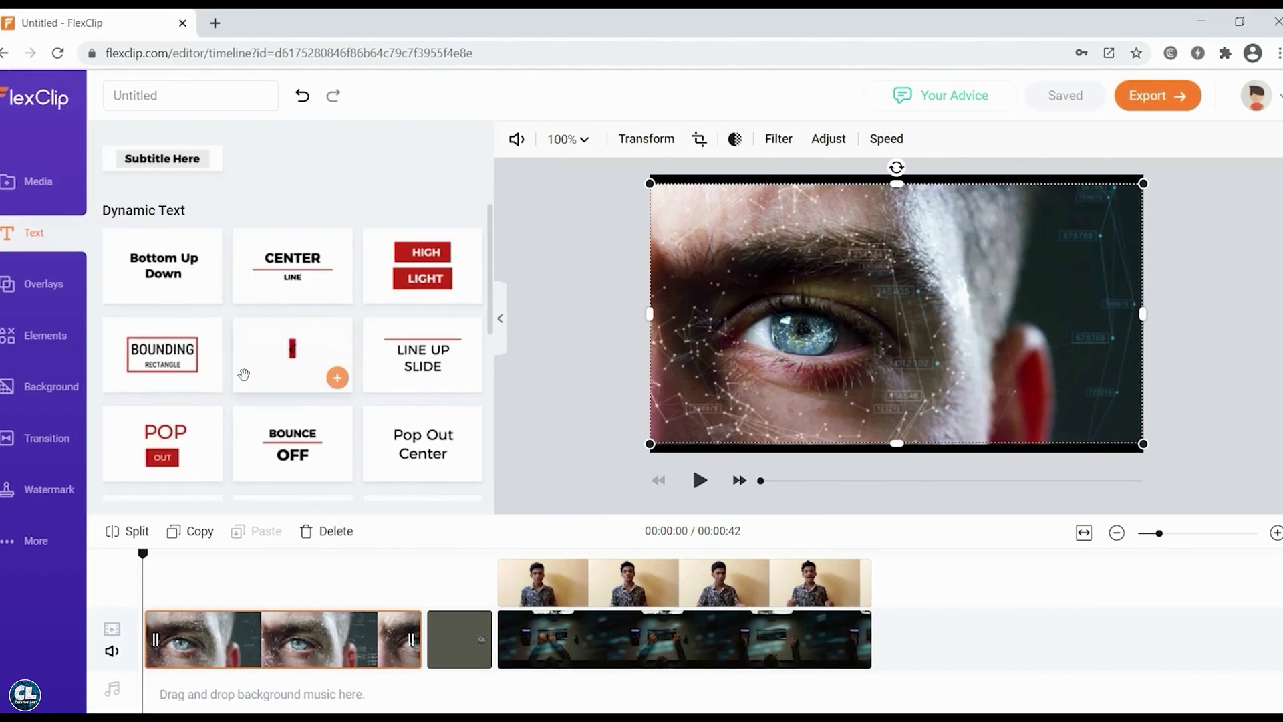
left_click(338, 289)
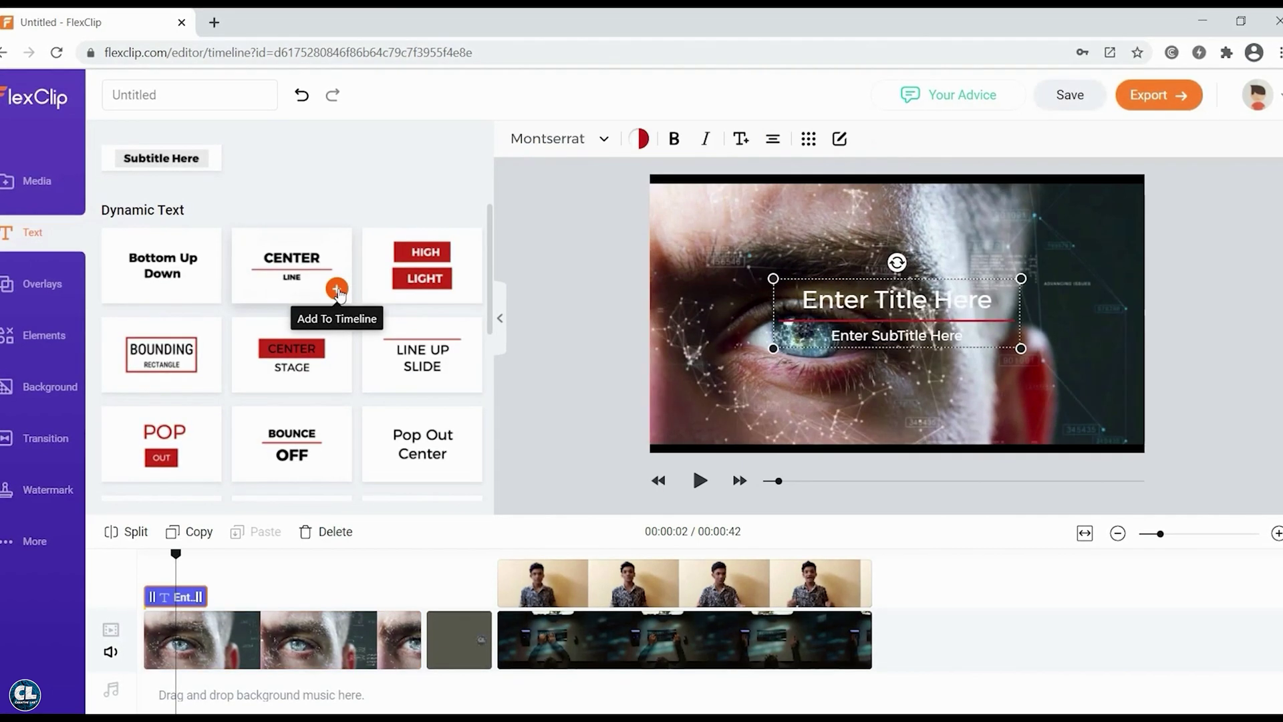
left_click_drag(1022, 347, 1051, 360)
left_click_drag(980, 325, 983, 322)
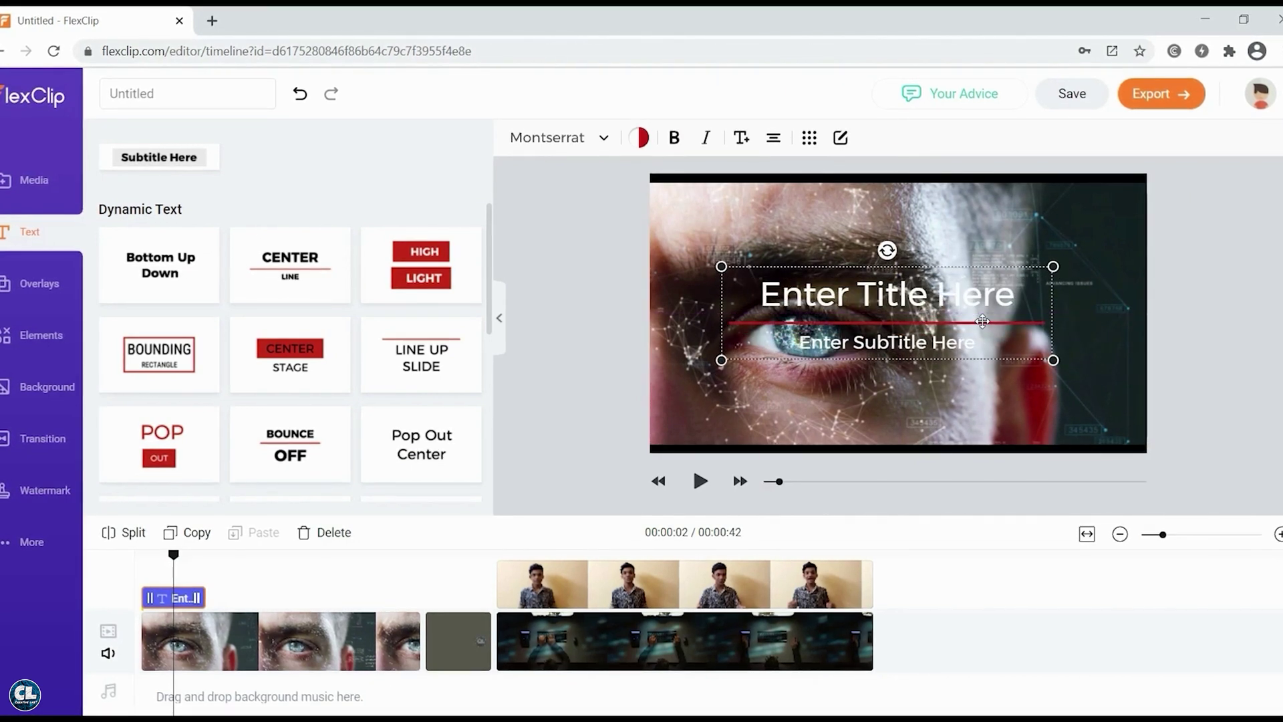
Step: Change the title to 'creativelab' with the creator's name as subtitle, enlarged and moved upper right
double_click(924, 301)
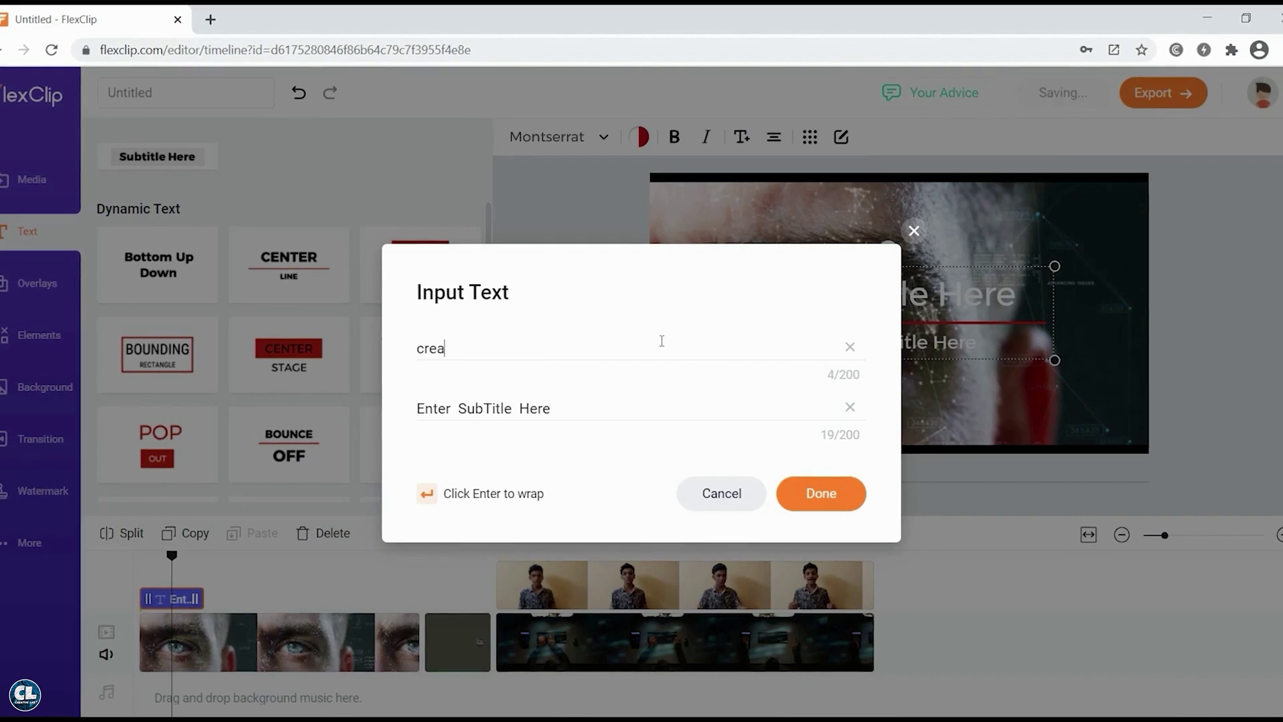
type("creativelab")
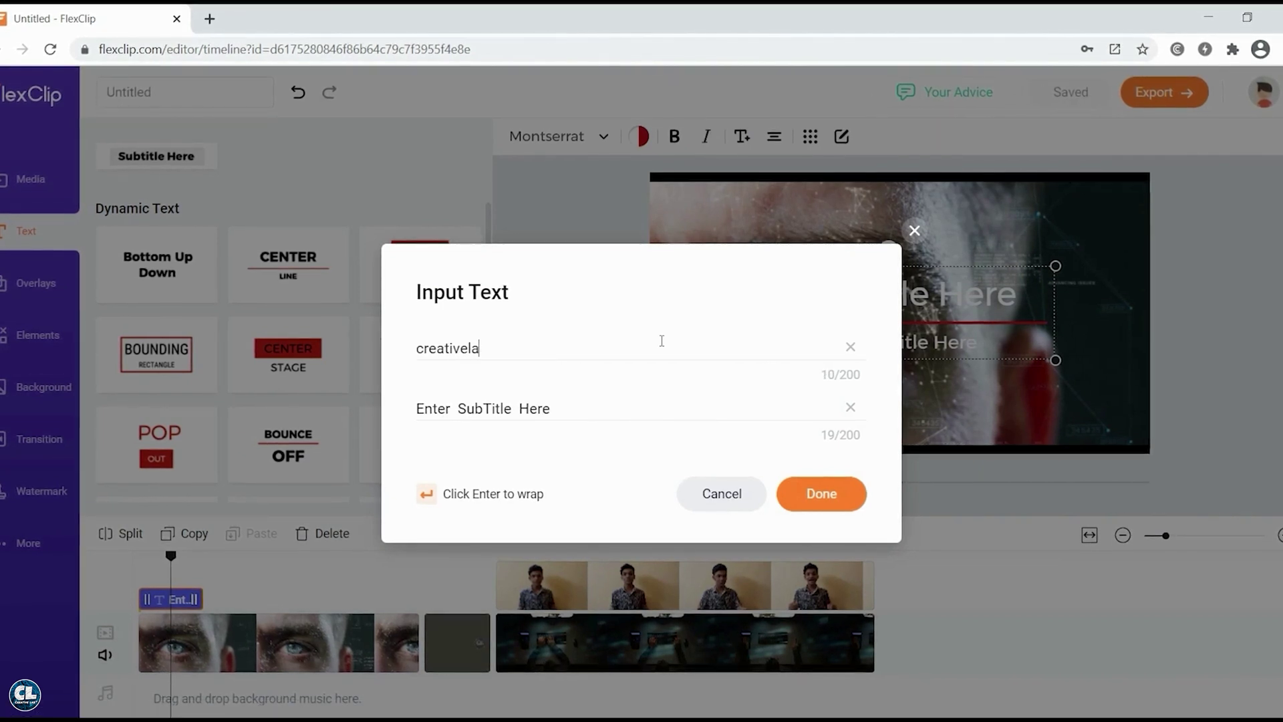
left_click(641, 412)
type("jainjejo")
left_click(822, 494)
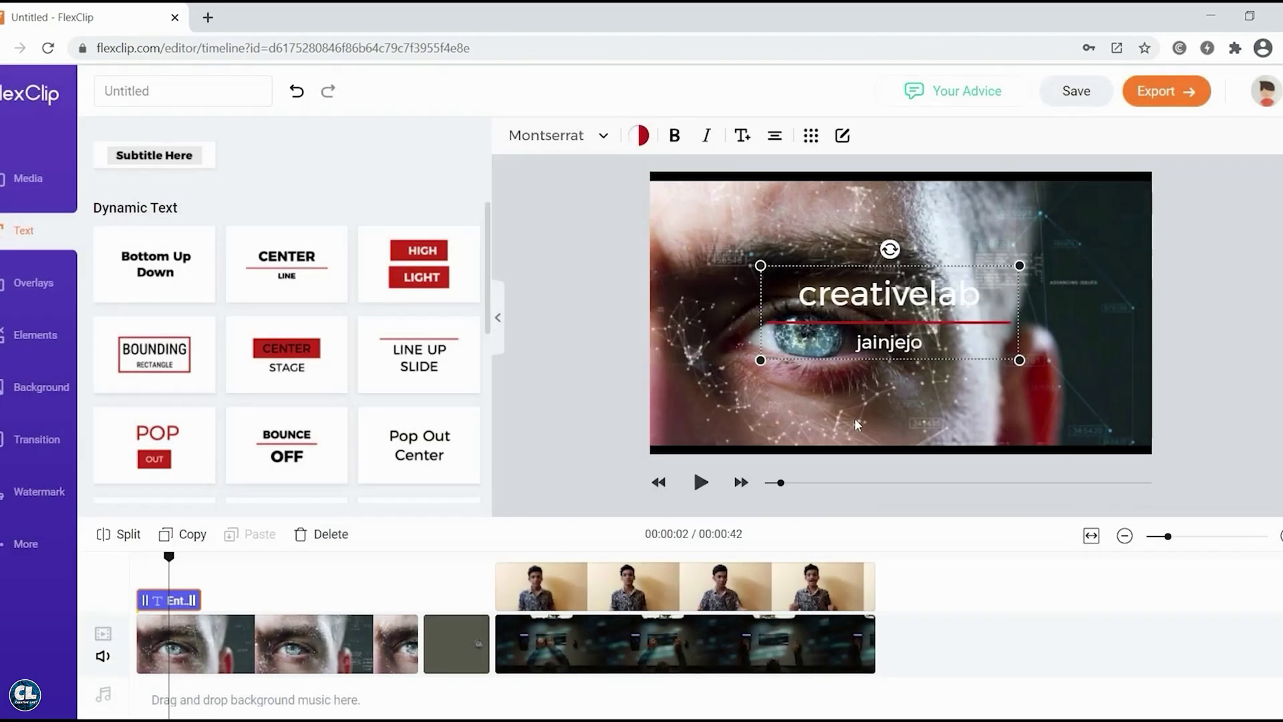
left_click_drag(1019, 358, 1107, 390)
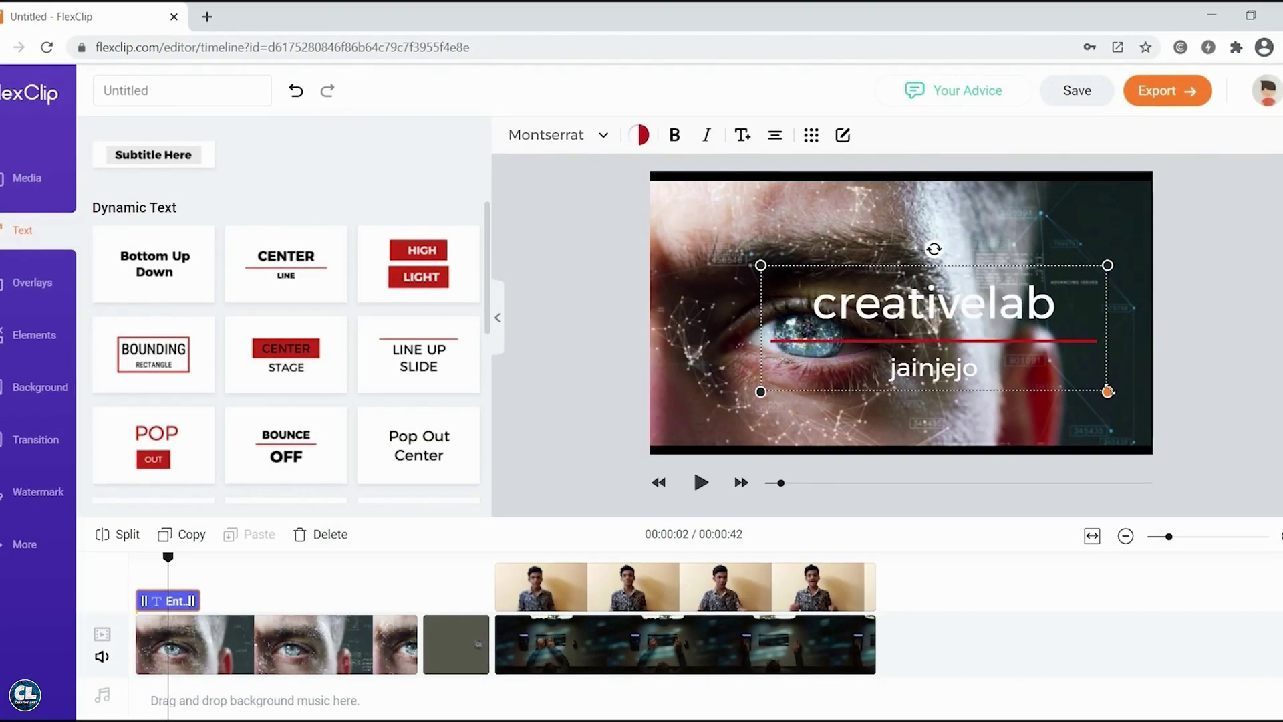
left_click_drag(1032, 338, 1077, 259)
Step: Switch the title font to Frijole from the Funny category
left_click(557, 136)
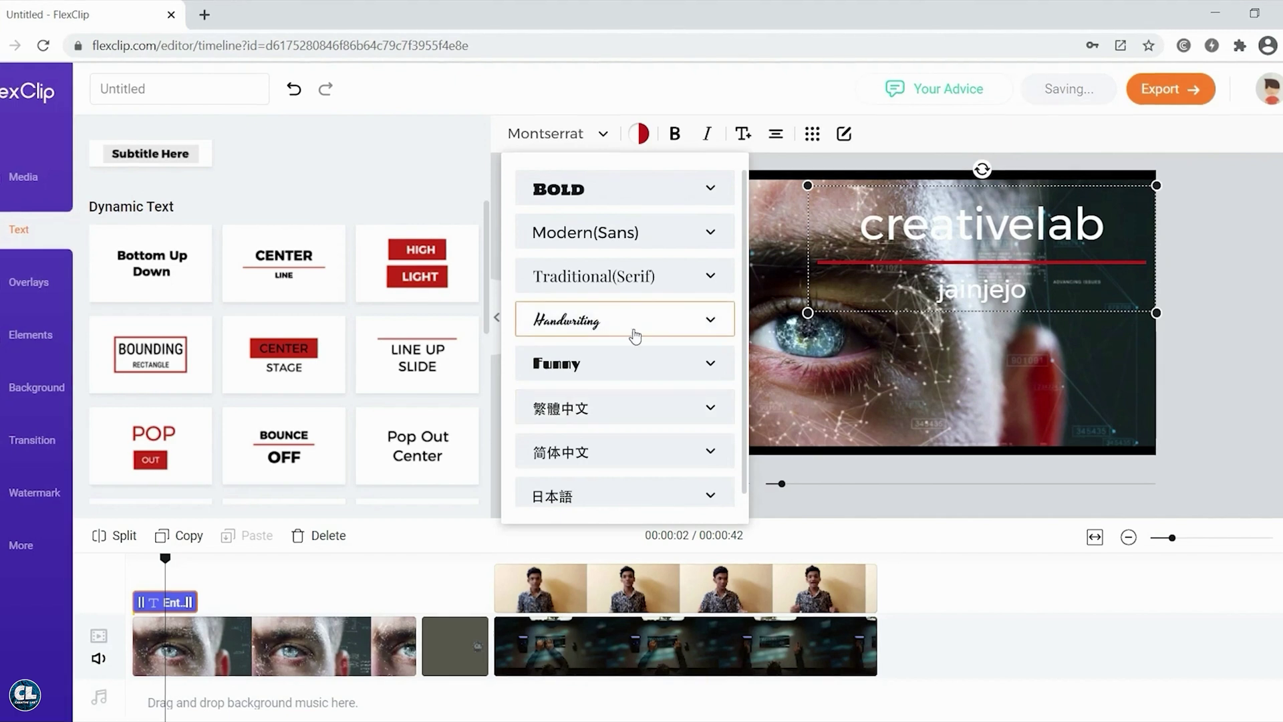
left_click(648, 363)
scroll(641, 456, "down", 5)
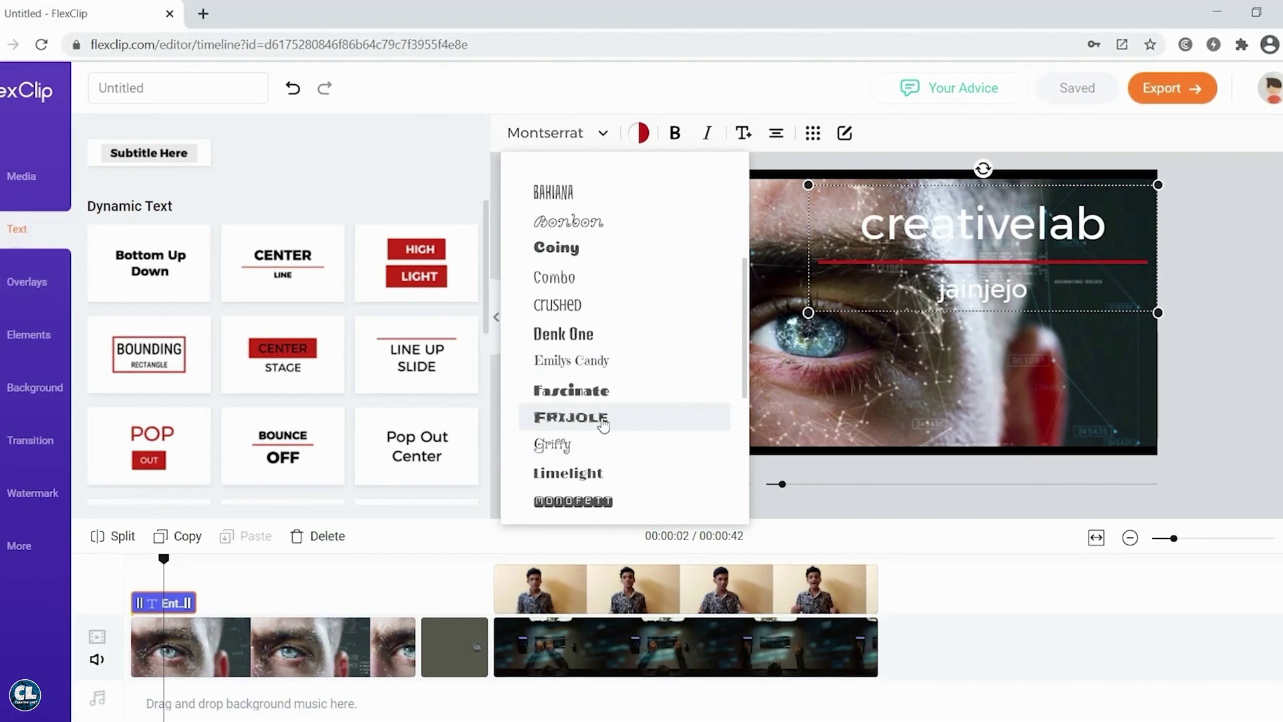
left_click(604, 423)
Step: Colour the title cyan 00BDFF with a magenta sub colour
left_click(639, 133)
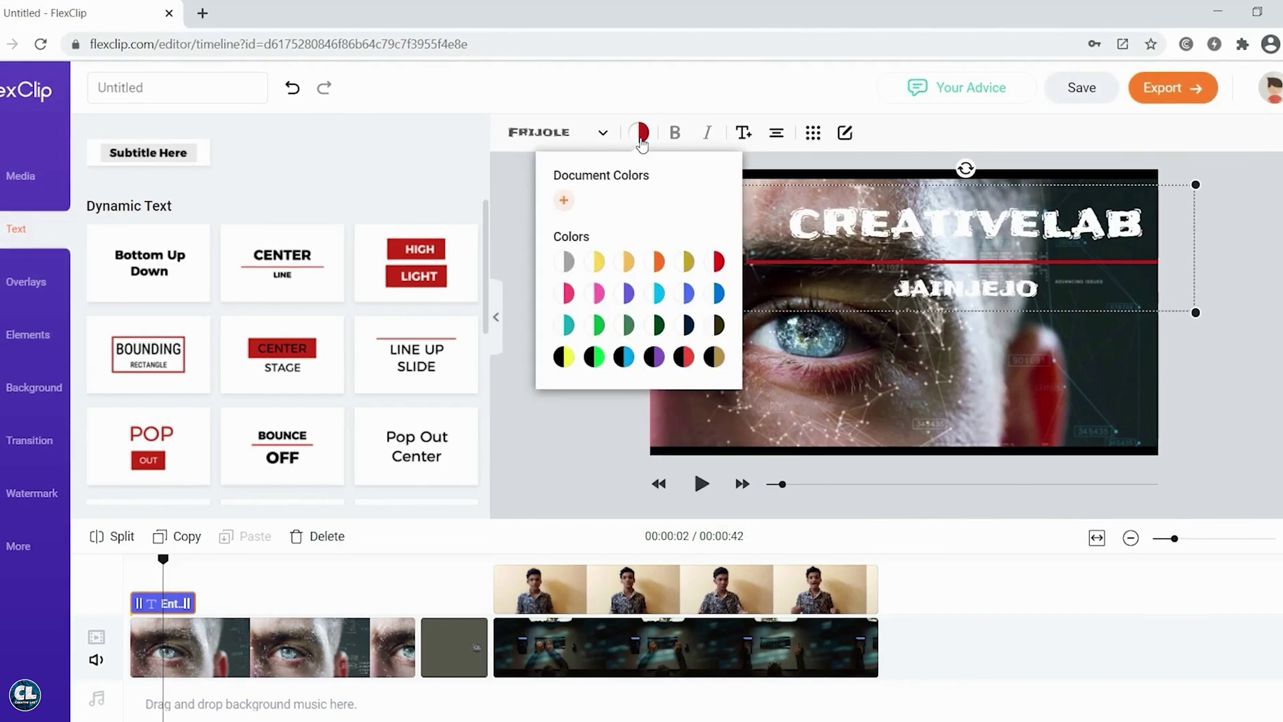
left_click(657, 261)
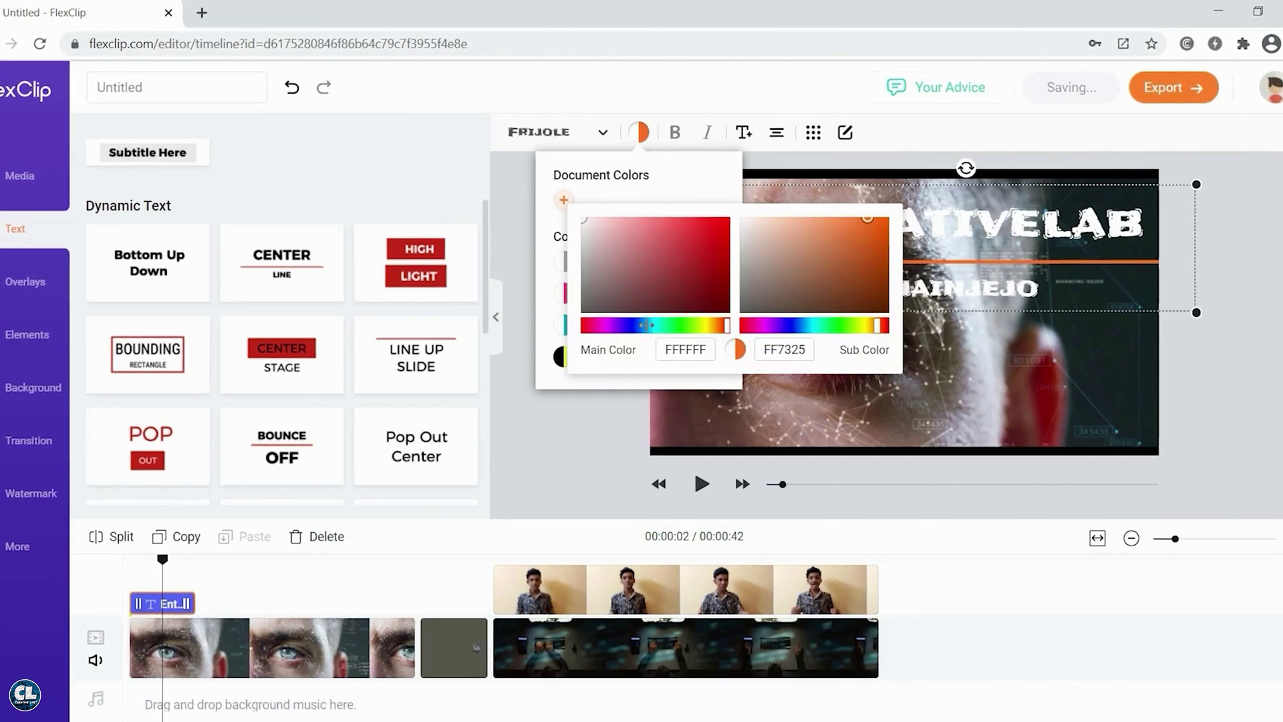
left_click(646, 325)
mouse_move(579, 218)
left_mouse_down()
mouse_move(714, 233)
mouse_move(763, 215)
left_mouse_up()
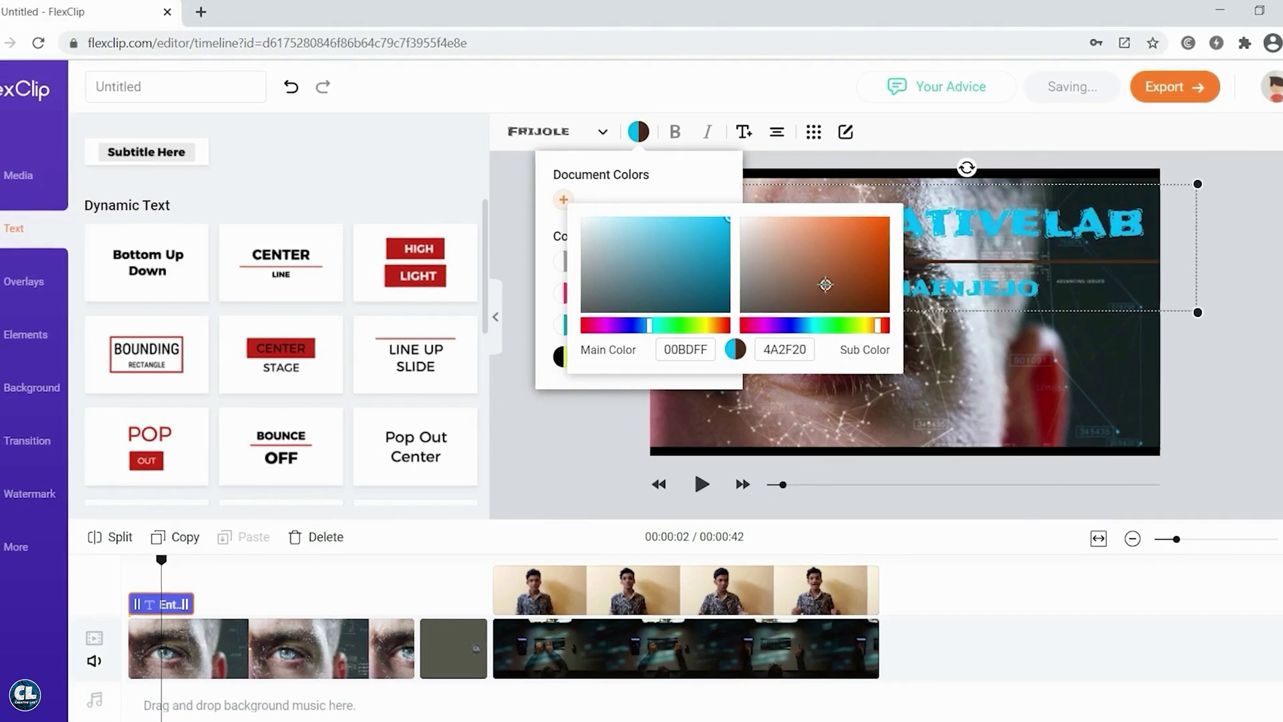
left_click(749, 327)
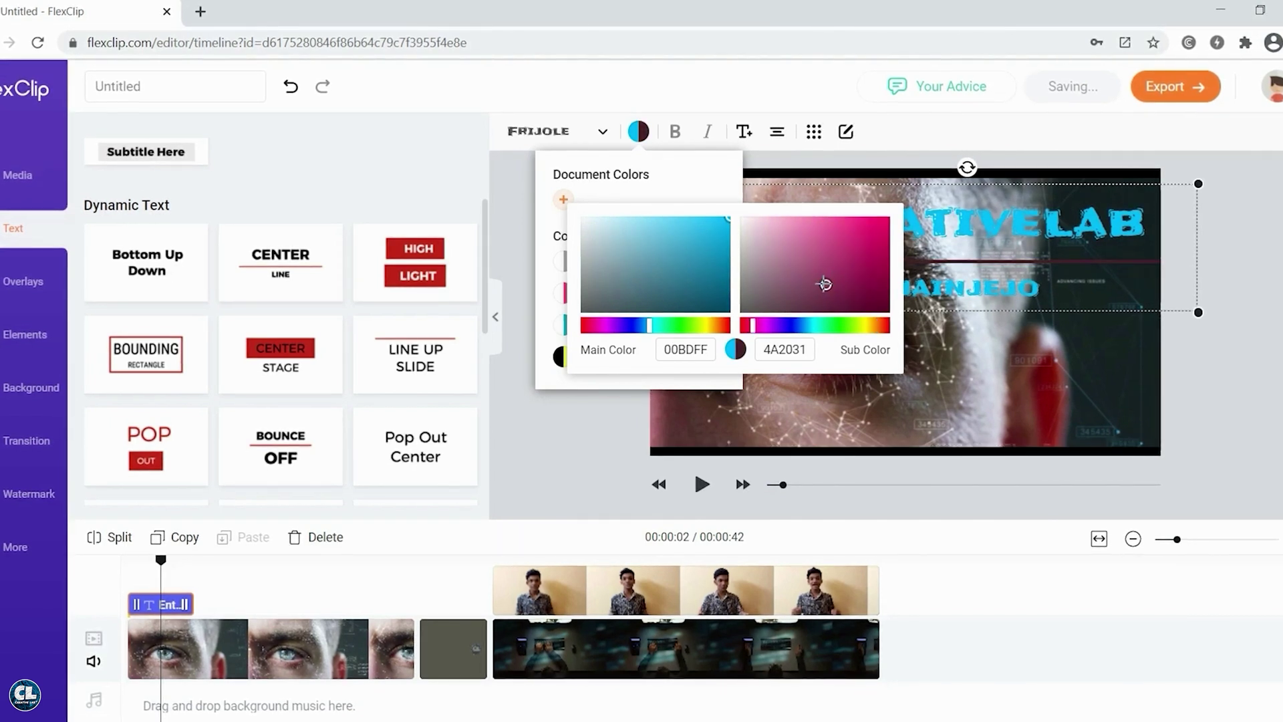
Step: Add the pink-and-yellow circle overlay from Overlay for Decoration to the video
left_click(626, 401)
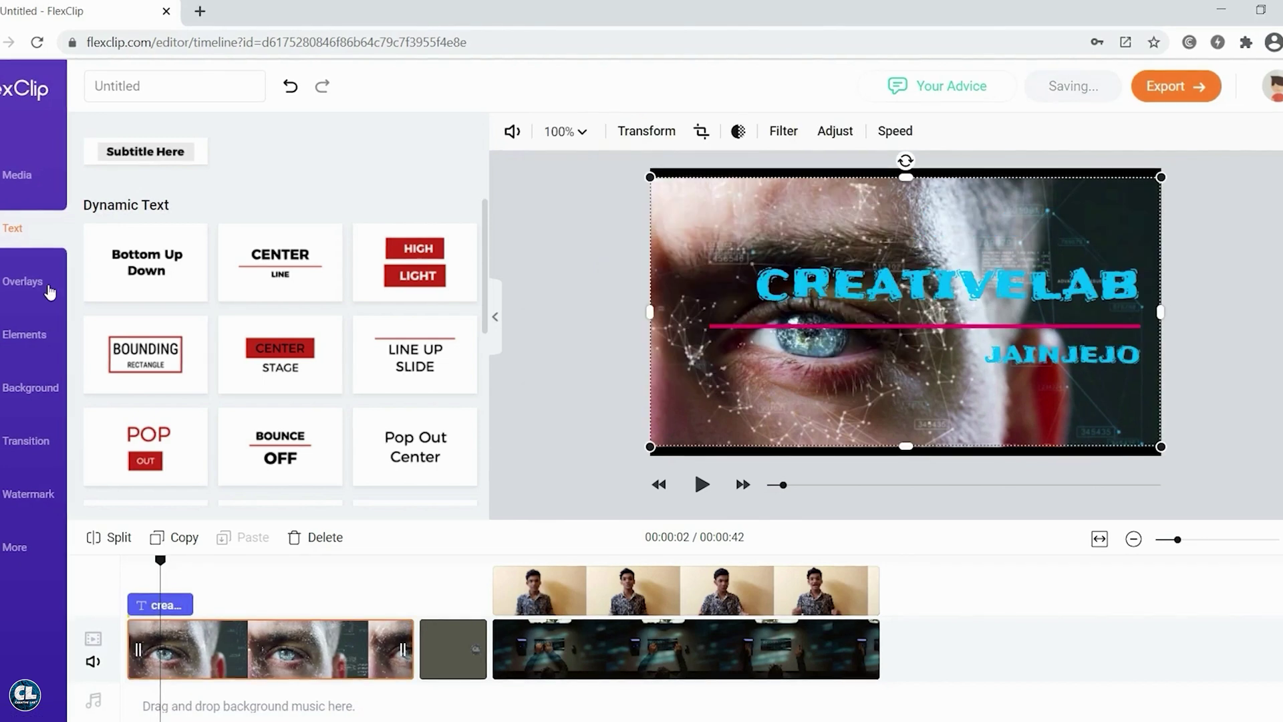
left_click(24, 289)
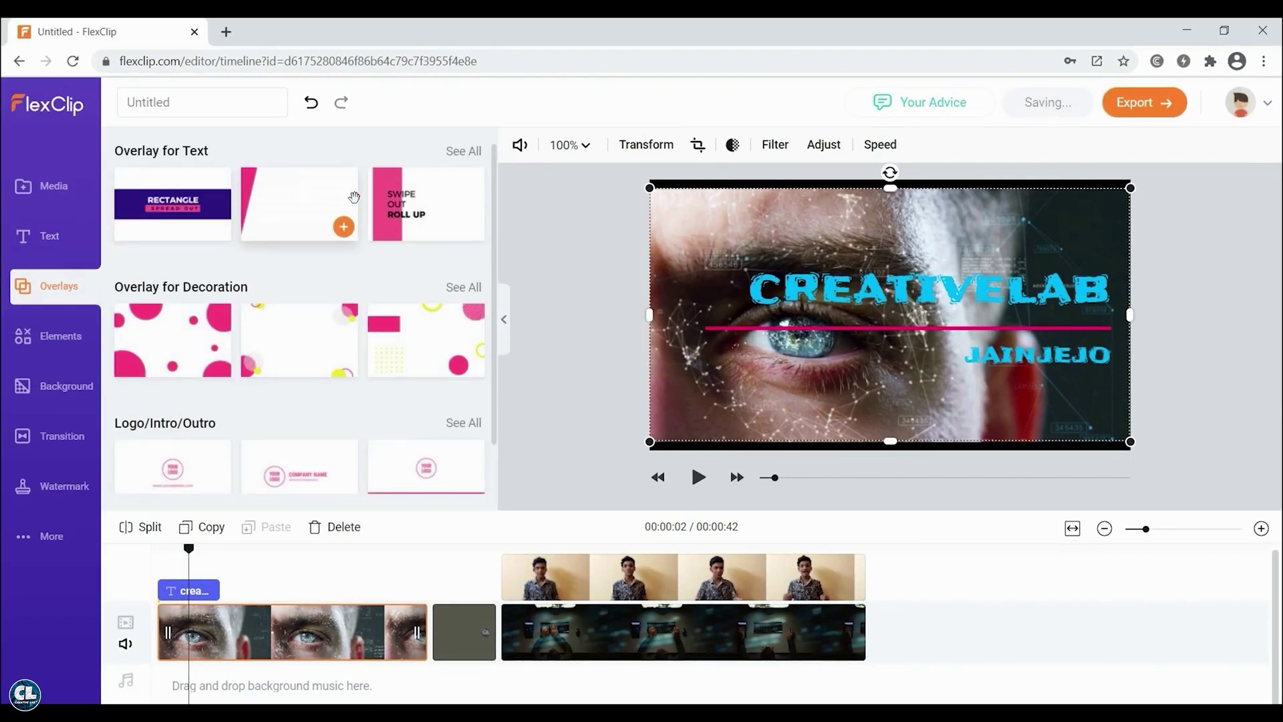
scroll(315, 350, "down", 1)
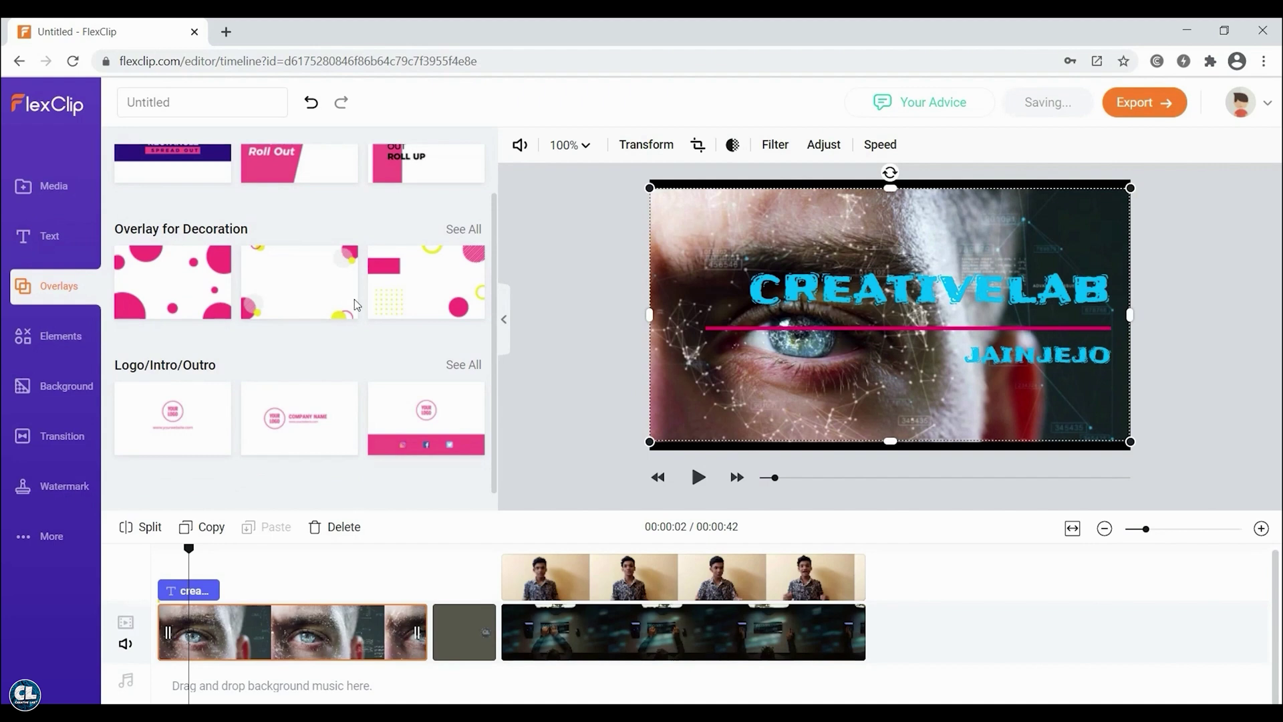
left_click(344, 307)
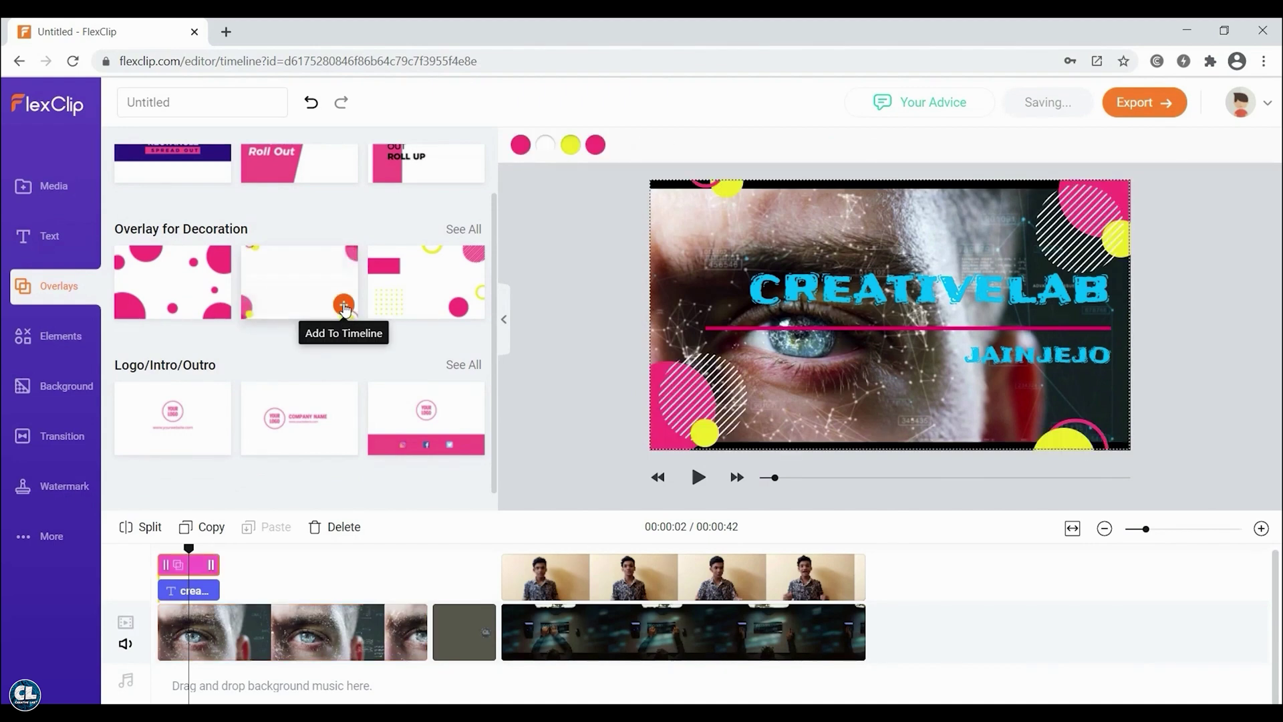
left_click(74, 343)
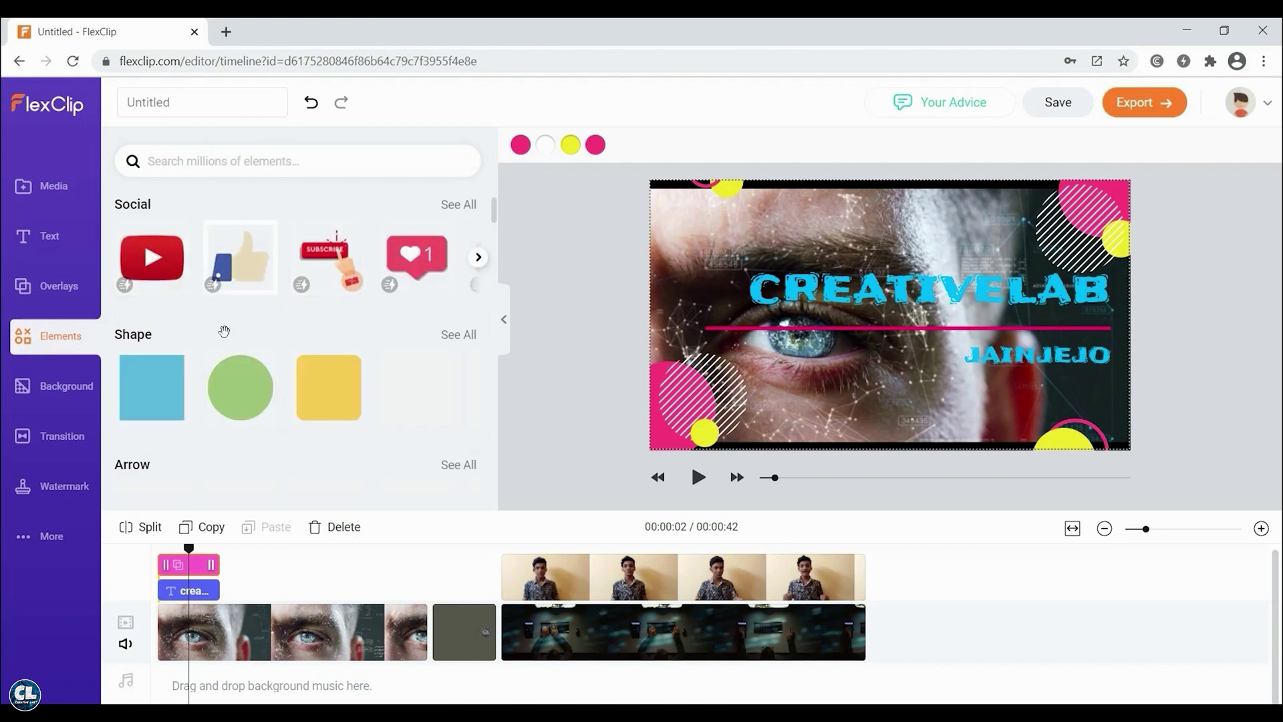
Step: Add the Subscribe element from the Social elements so it overlays the eye clip
mouse_move(494, 215)
left_mouse_down()
mouse_move(493, 320)
mouse_move(494, 207)
left_mouse_up()
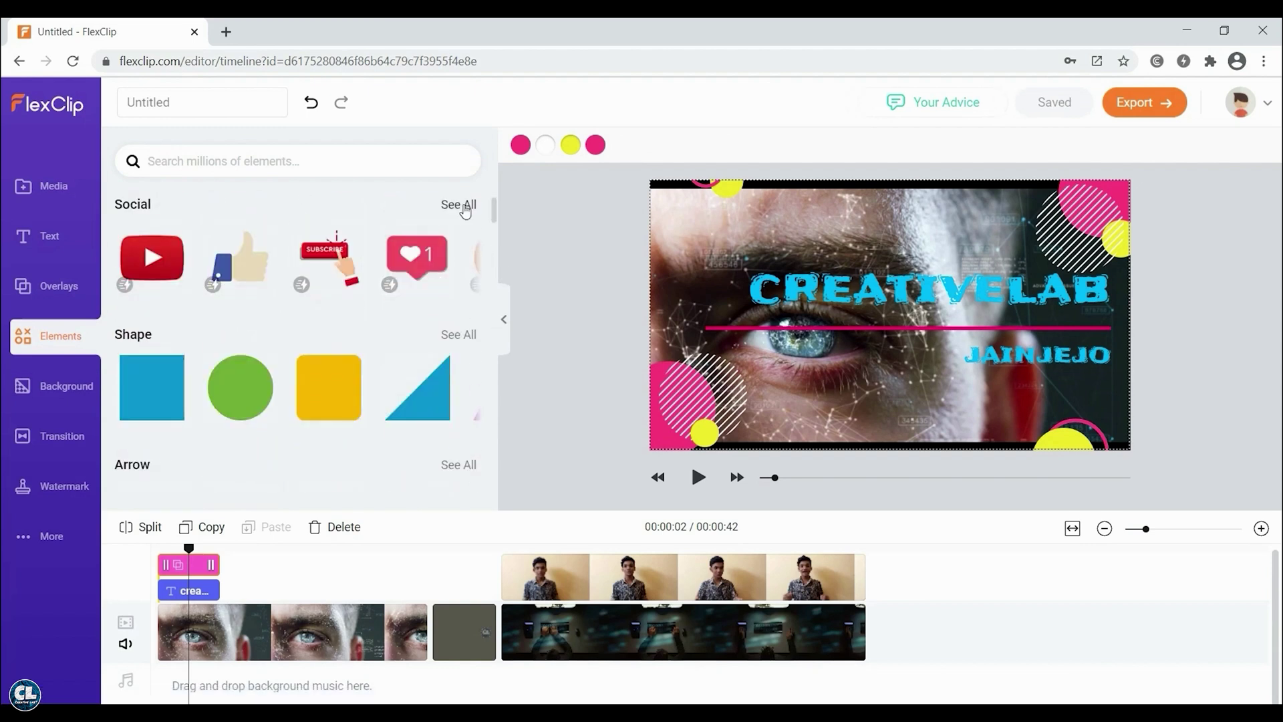
left_click(466, 211)
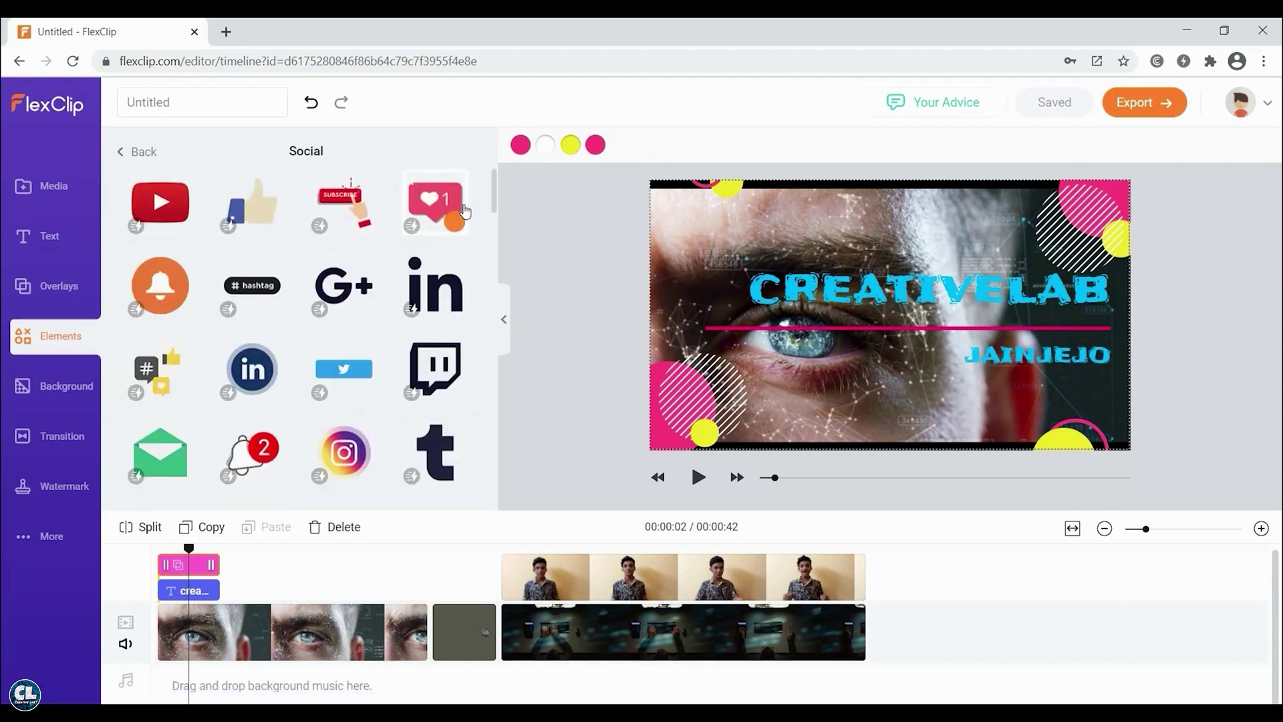
left_click(352, 207)
left_click(60, 401)
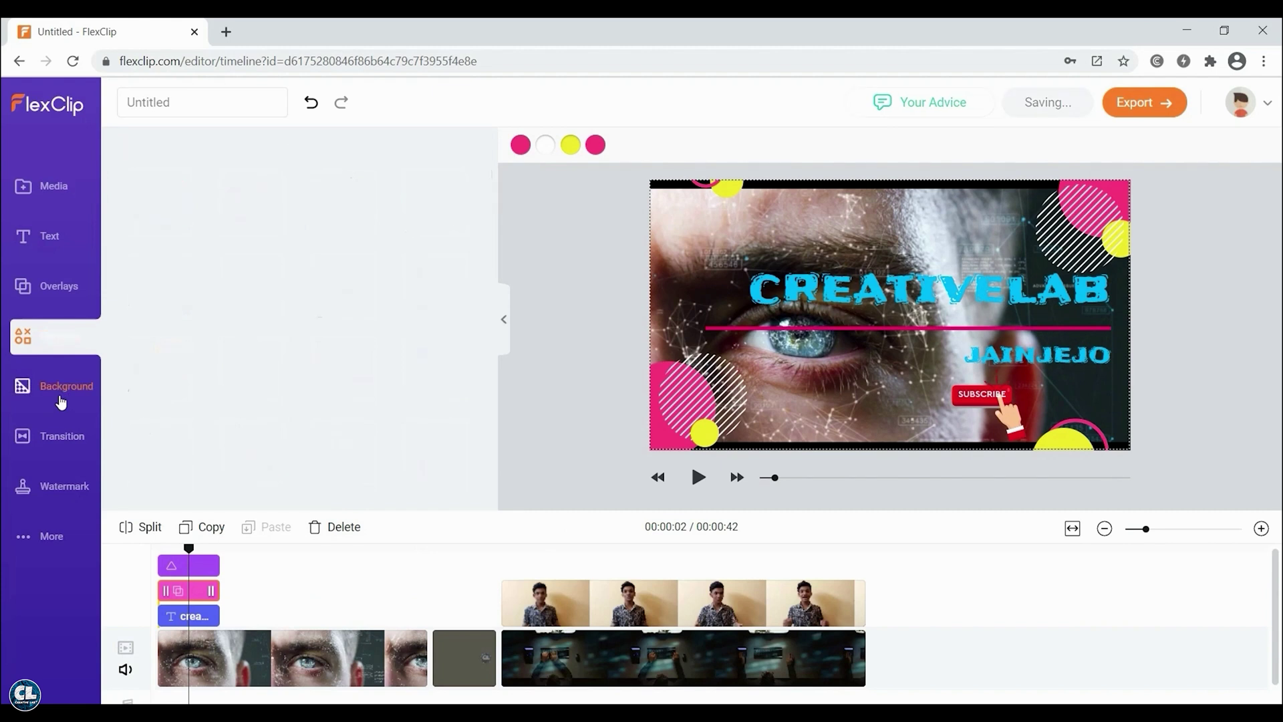
Step: Drag the Glitch Displace transition from Stylize onto the timeline between two clips
scroll(343, 355, "down", 12)
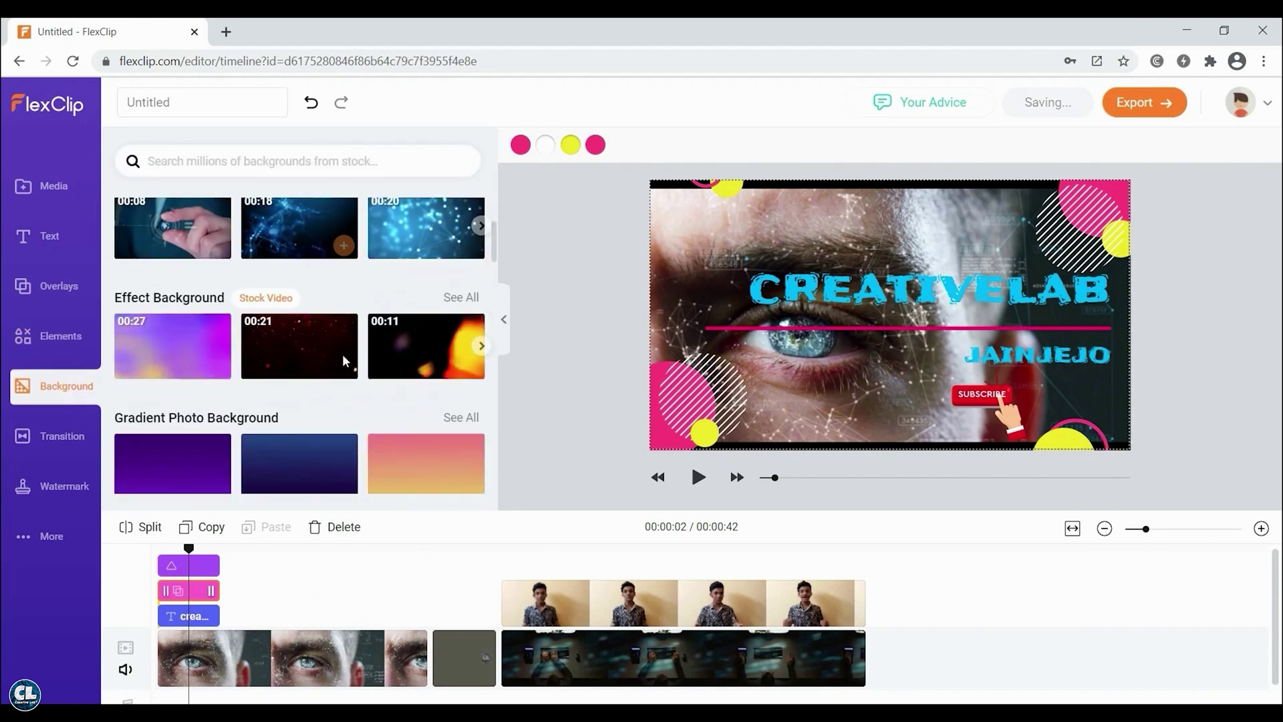
scroll(343, 356, "down", 12)
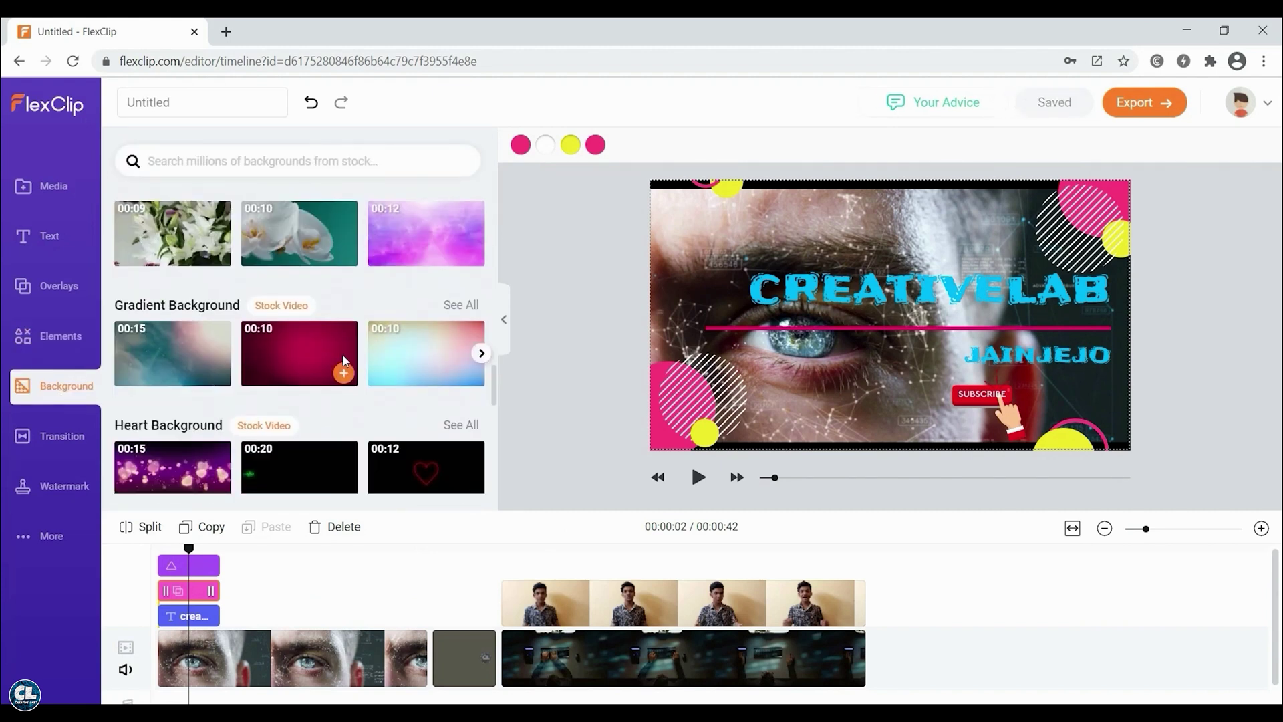
left_click(61, 436)
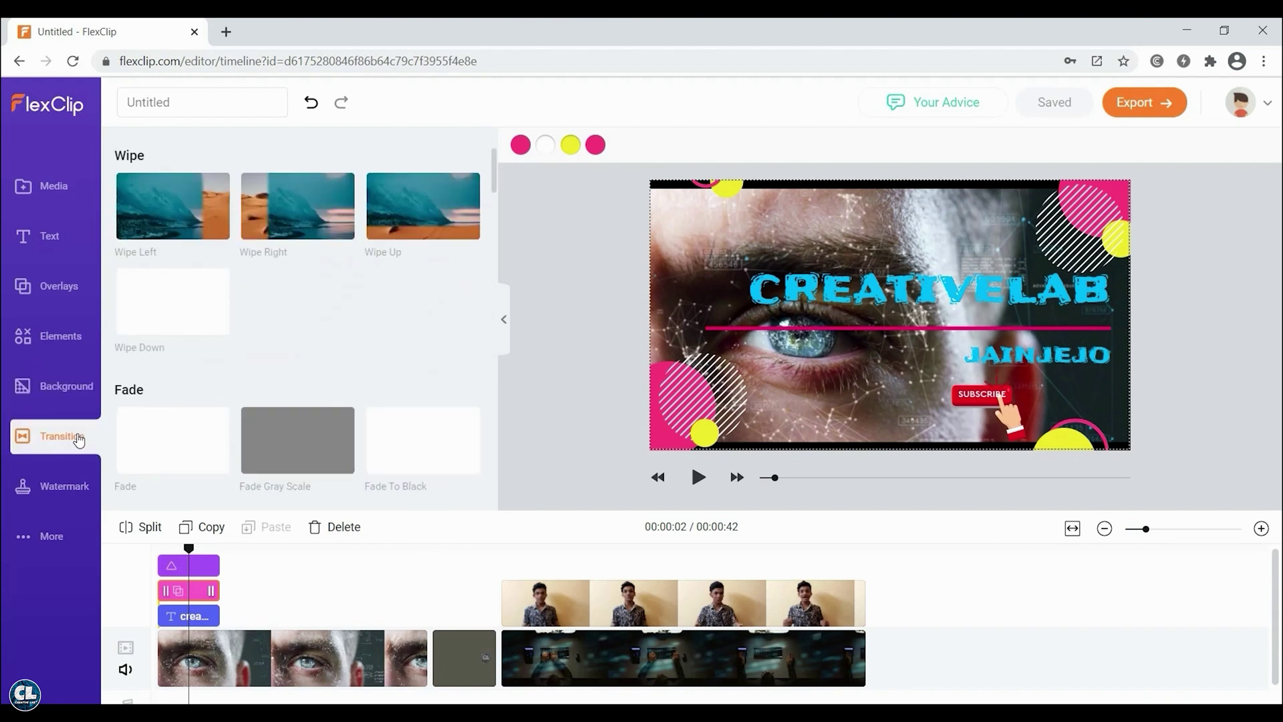
scroll(200, 346, "down", 8)
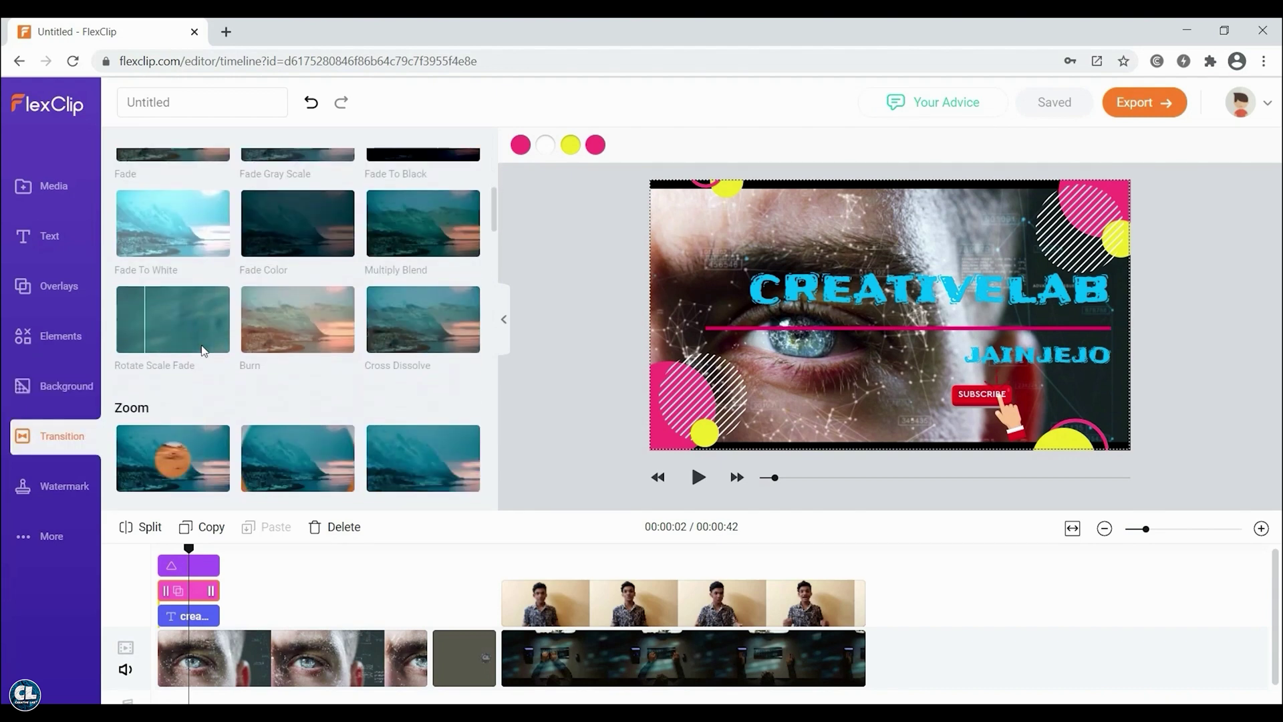
scroll(202, 345, "down", 10)
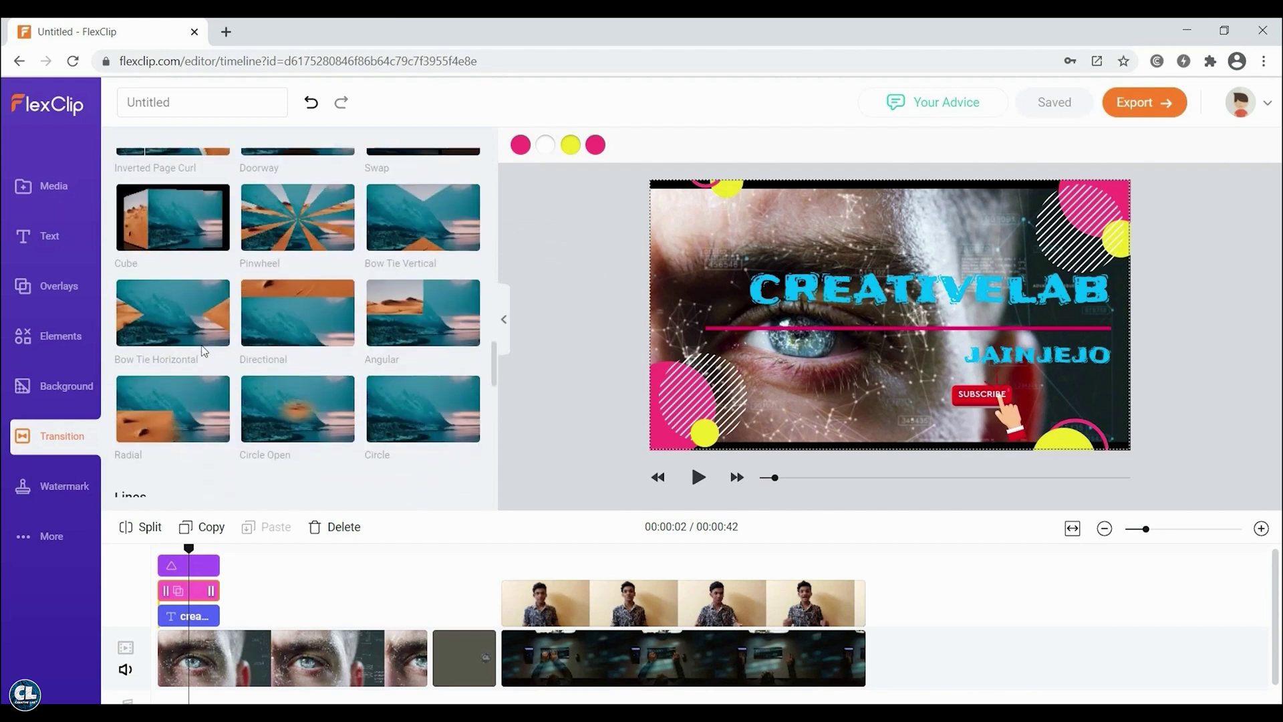
scroll(202, 345, "down", 5)
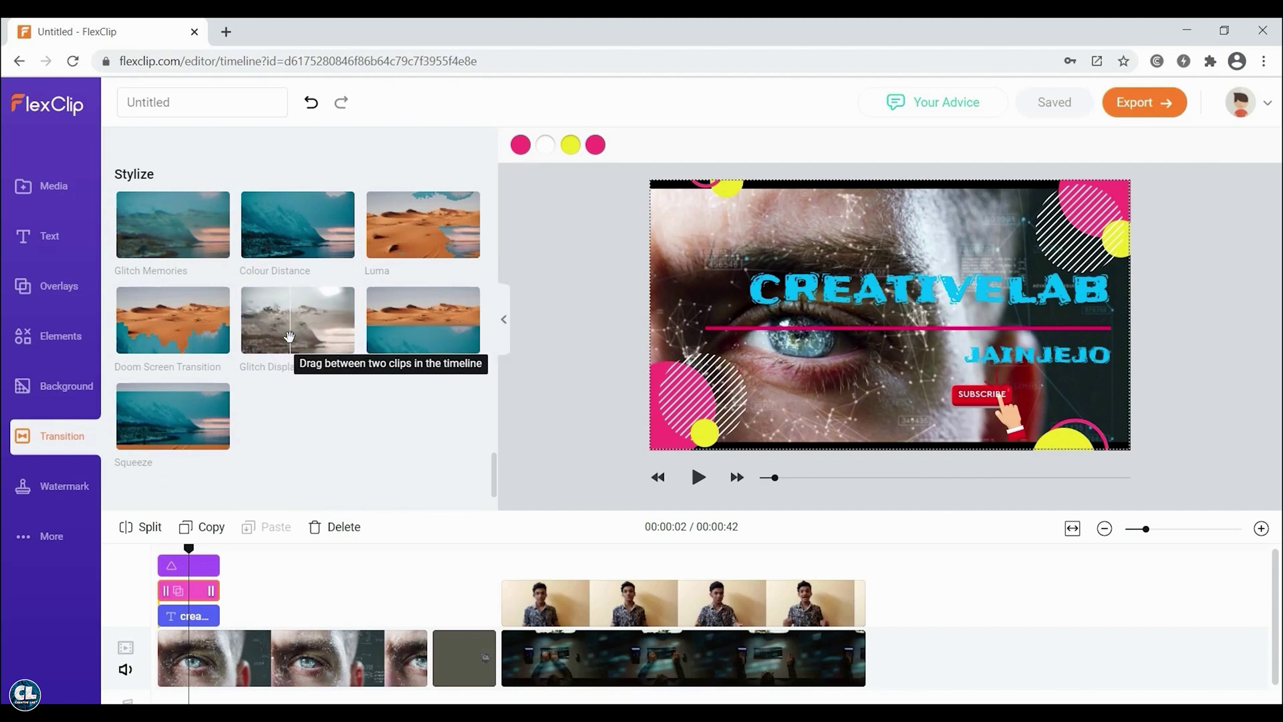
left_click_drag(289, 335, 399, 631)
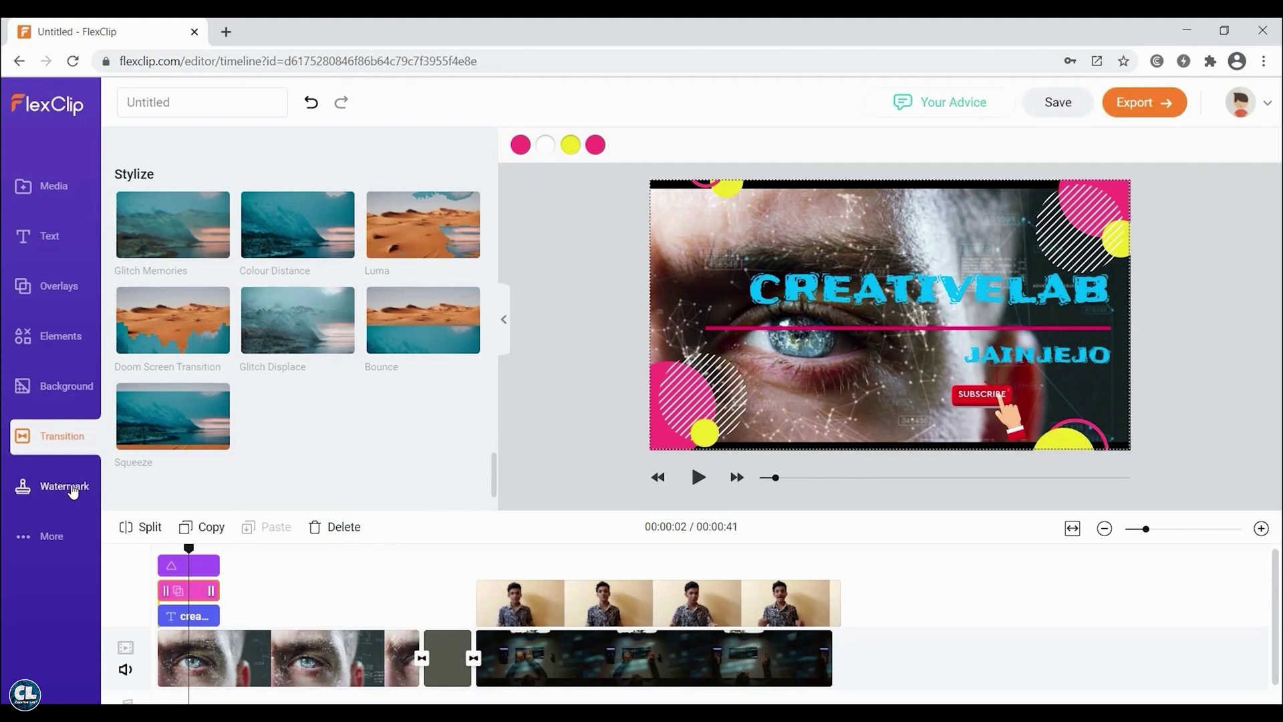
Step: Upload the CL logo as an image watermark
left_click(72, 489)
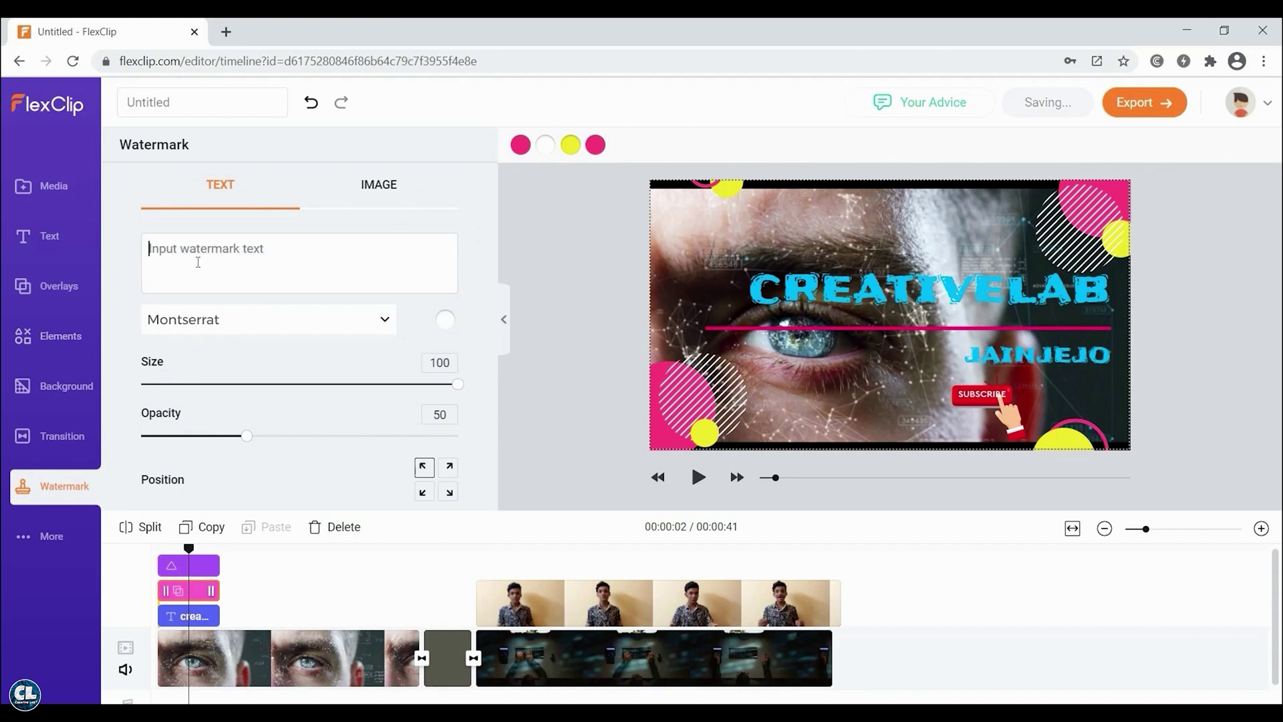
left_click(379, 187)
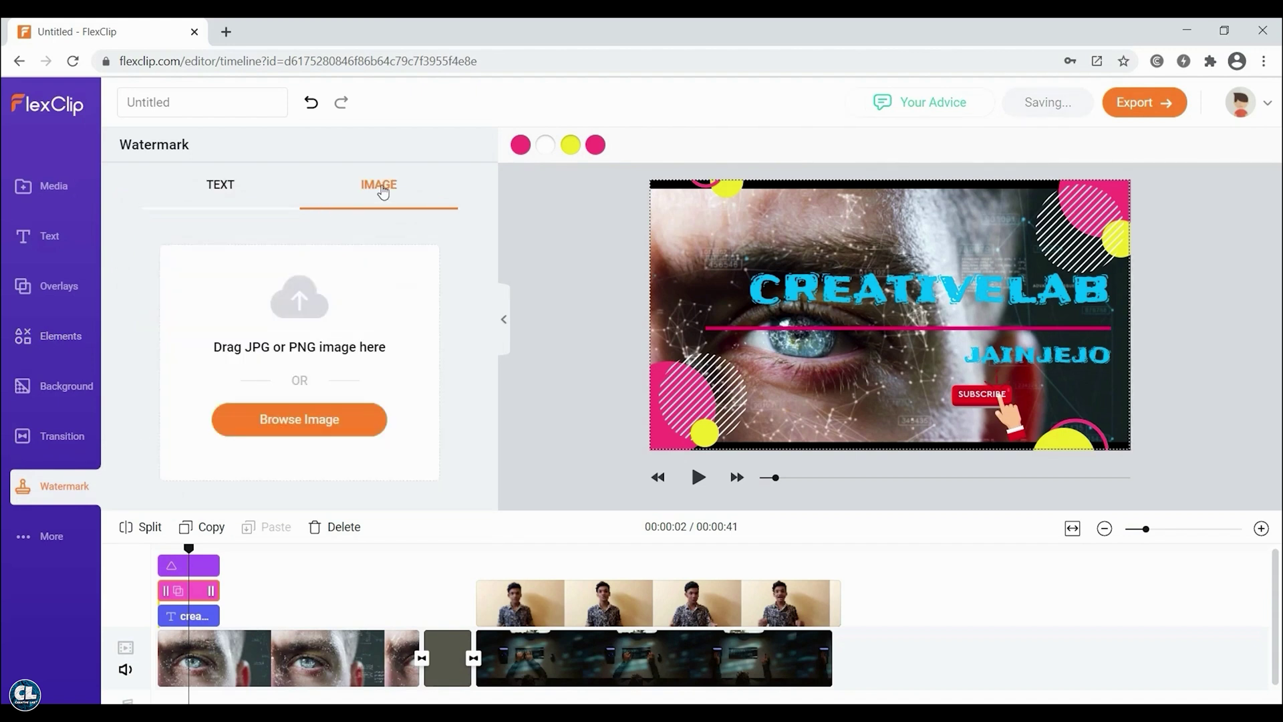
left_click(302, 420)
double_click(201, 177)
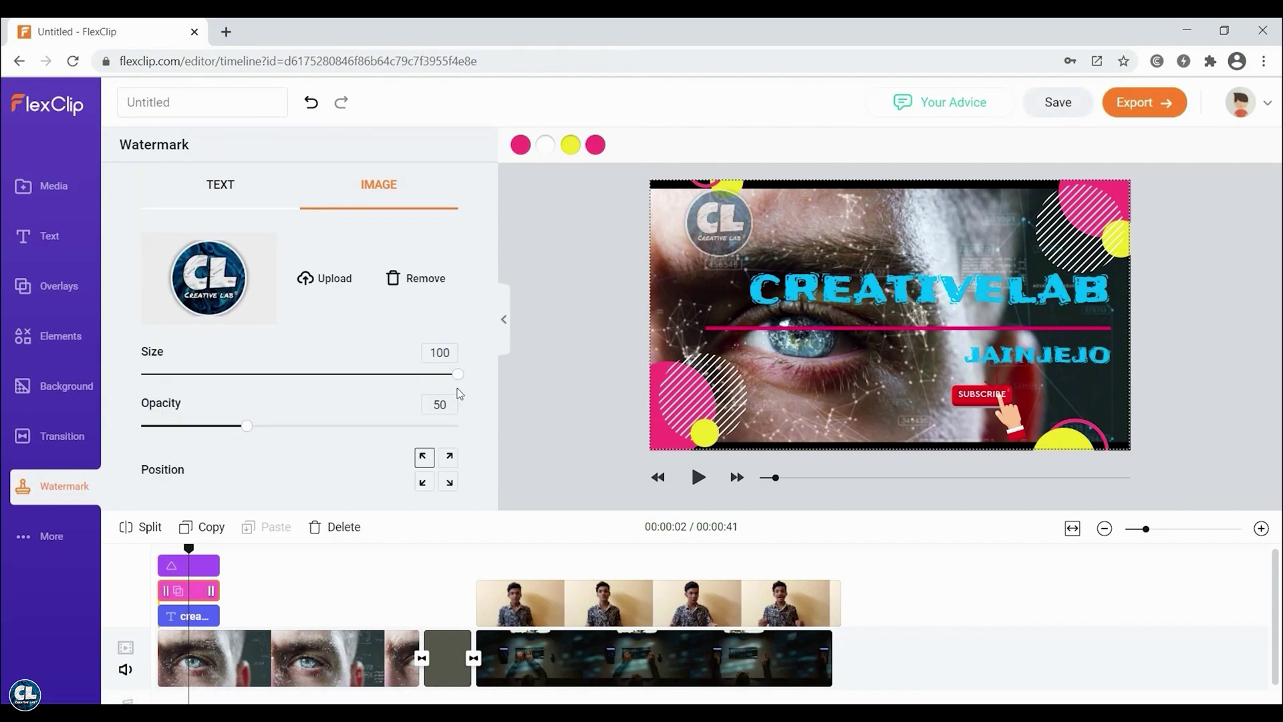
Step: Place the logo watermark bottom-left with opacity 100 and size 25
left_click(448, 481)
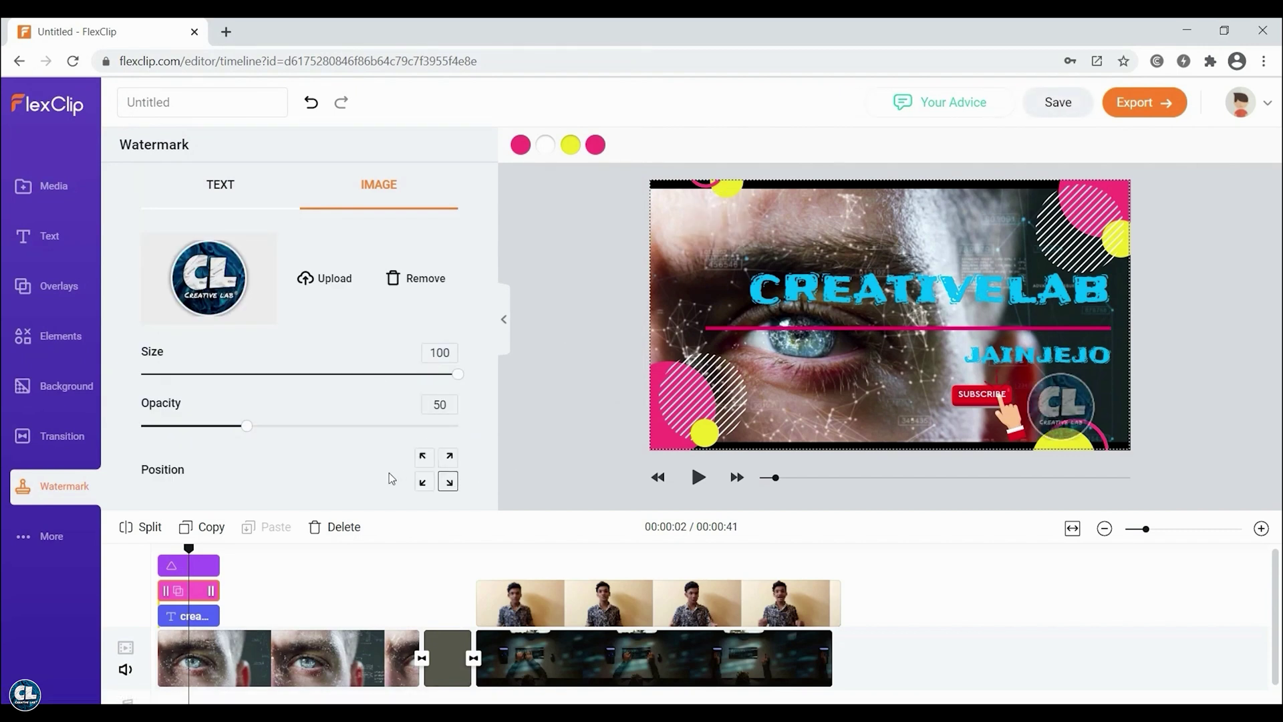
left_click(420, 492)
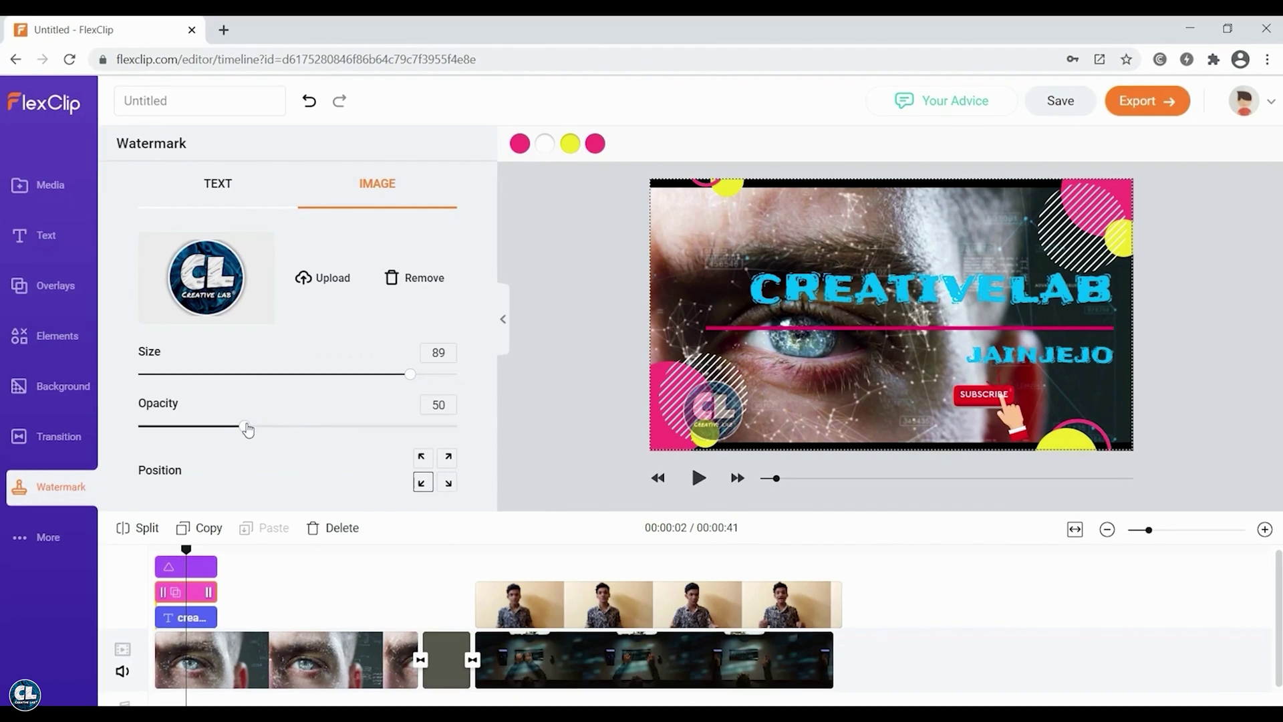
left_click_drag(246, 426, 459, 427)
left_click_drag(410, 374, 69, 365)
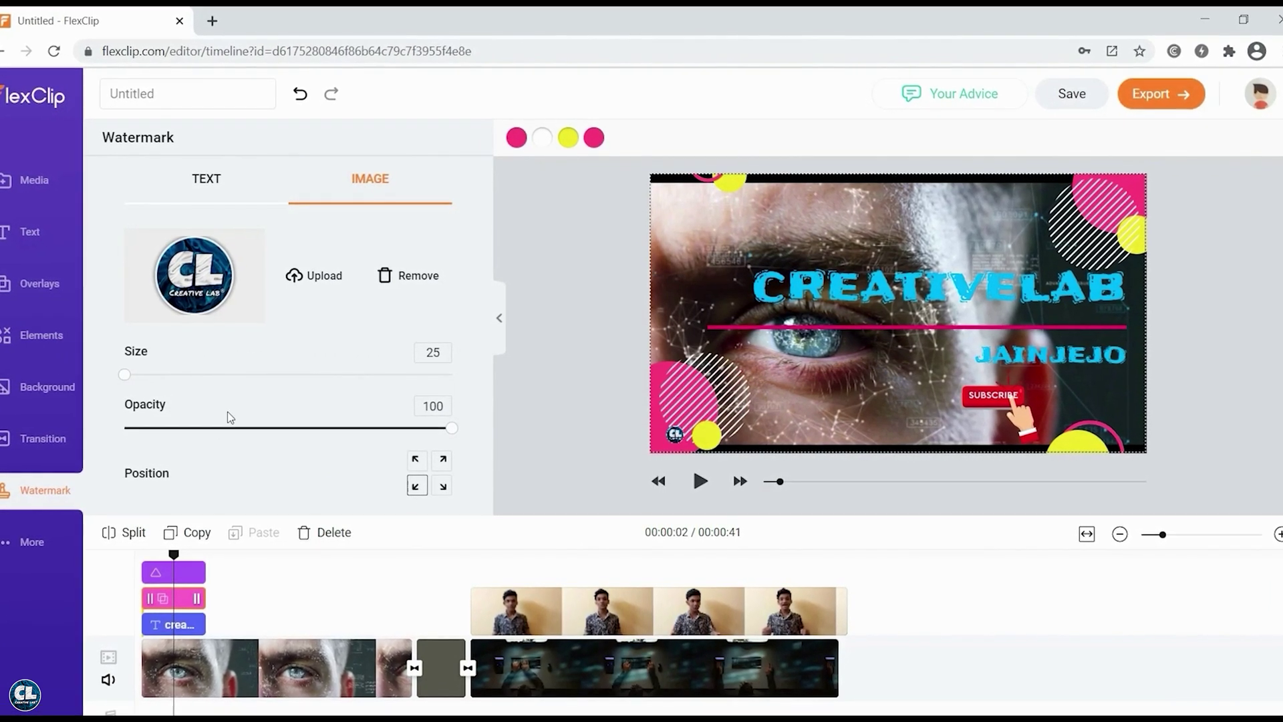
Step: Leave the editor through the More sidebar menu, returning to the home page
left_click(27, 542)
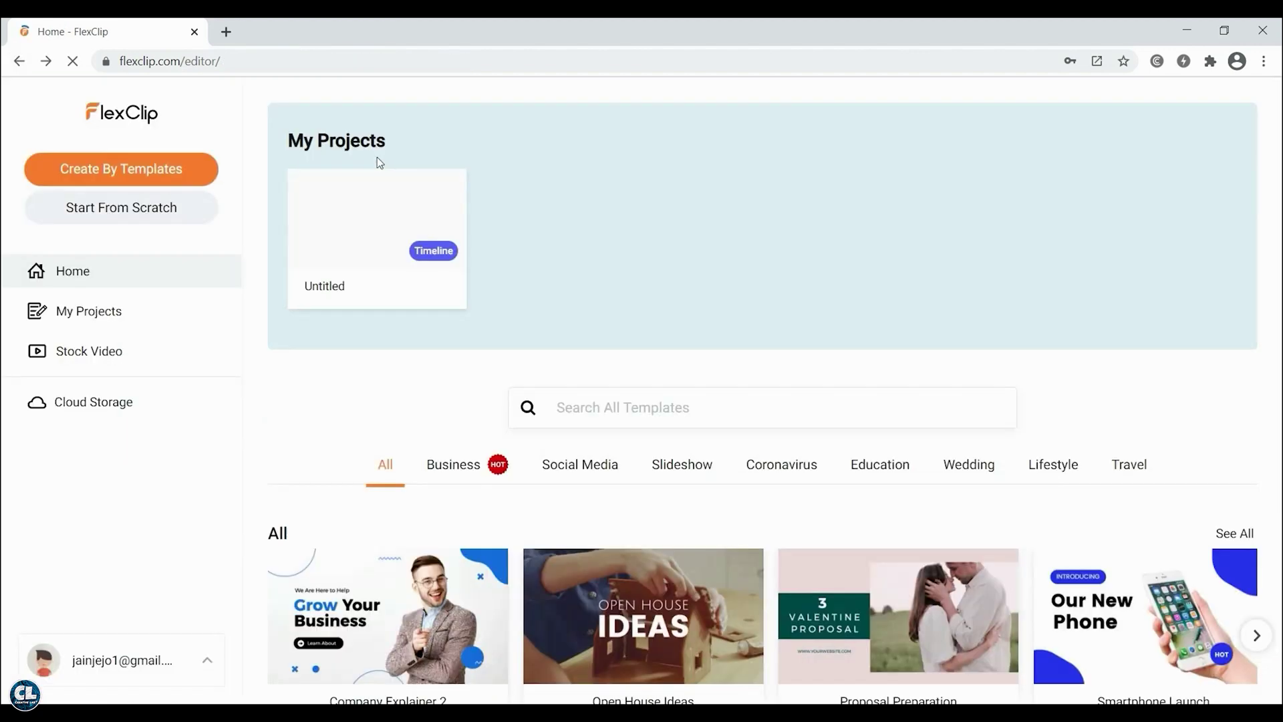
Step: Browse the video templates, try the Smartphone Launch template, and reopen the Untitled project
left_click(376, 221)
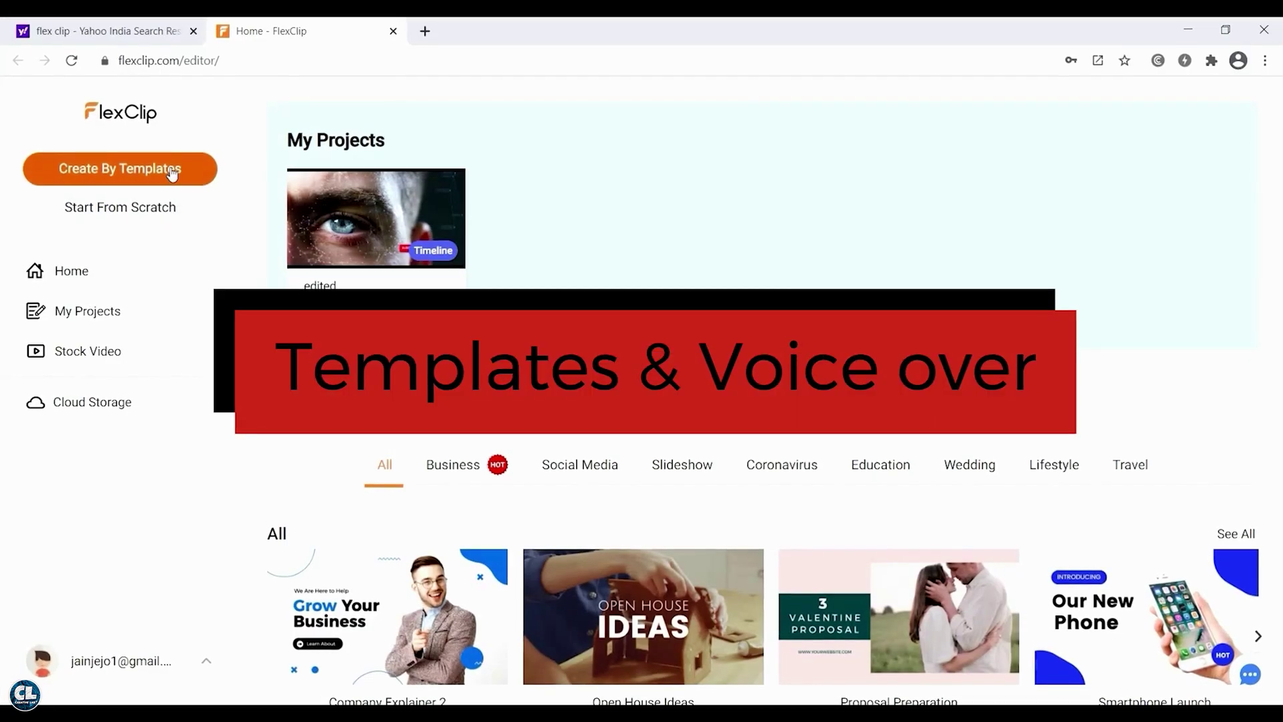
left_click(169, 172)
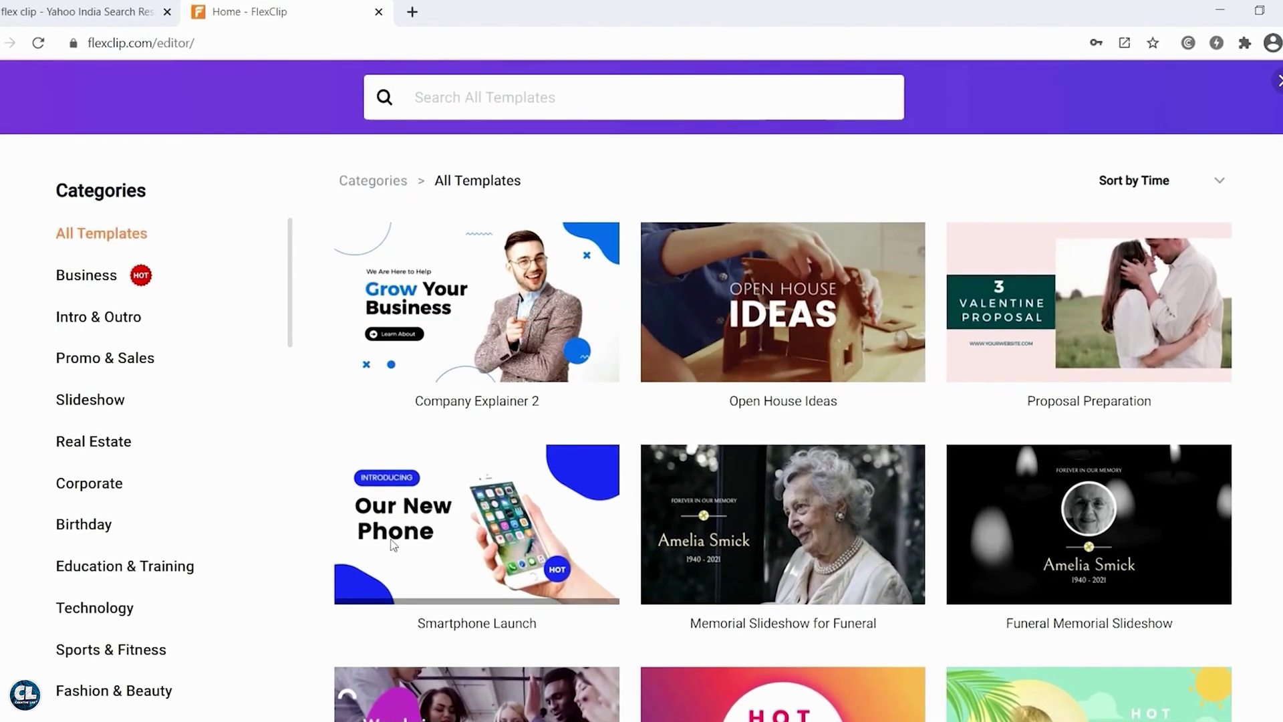
left_click(503, 586)
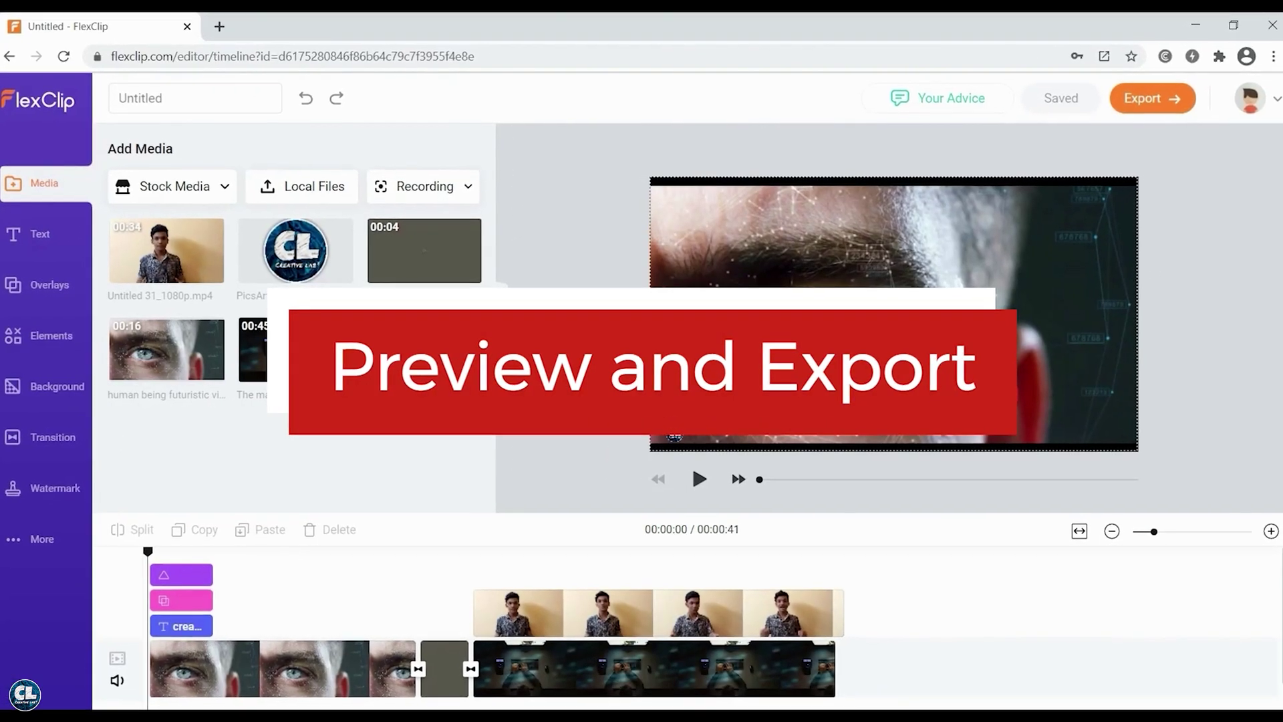
Step: Preview the video, then choose 1080p as the export resolution
left_click(699, 478)
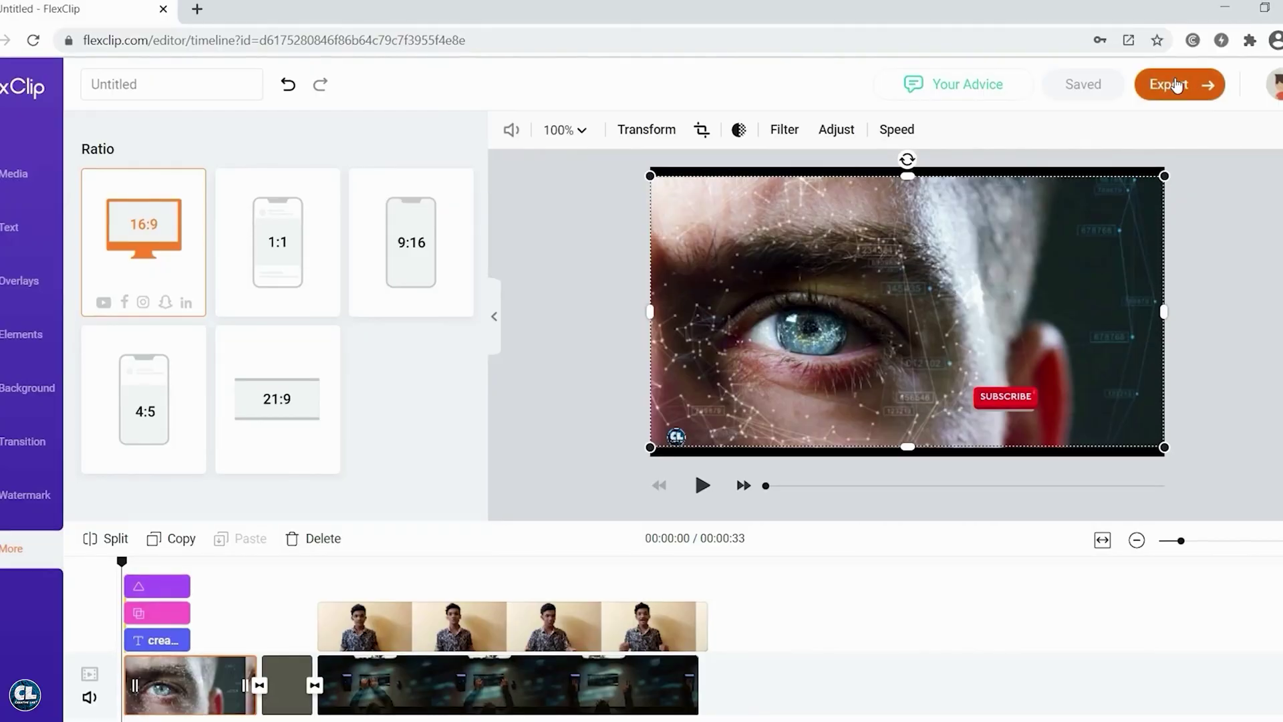
left_click(1176, 85)
left_click(367, 435)
left_click(599, 411)
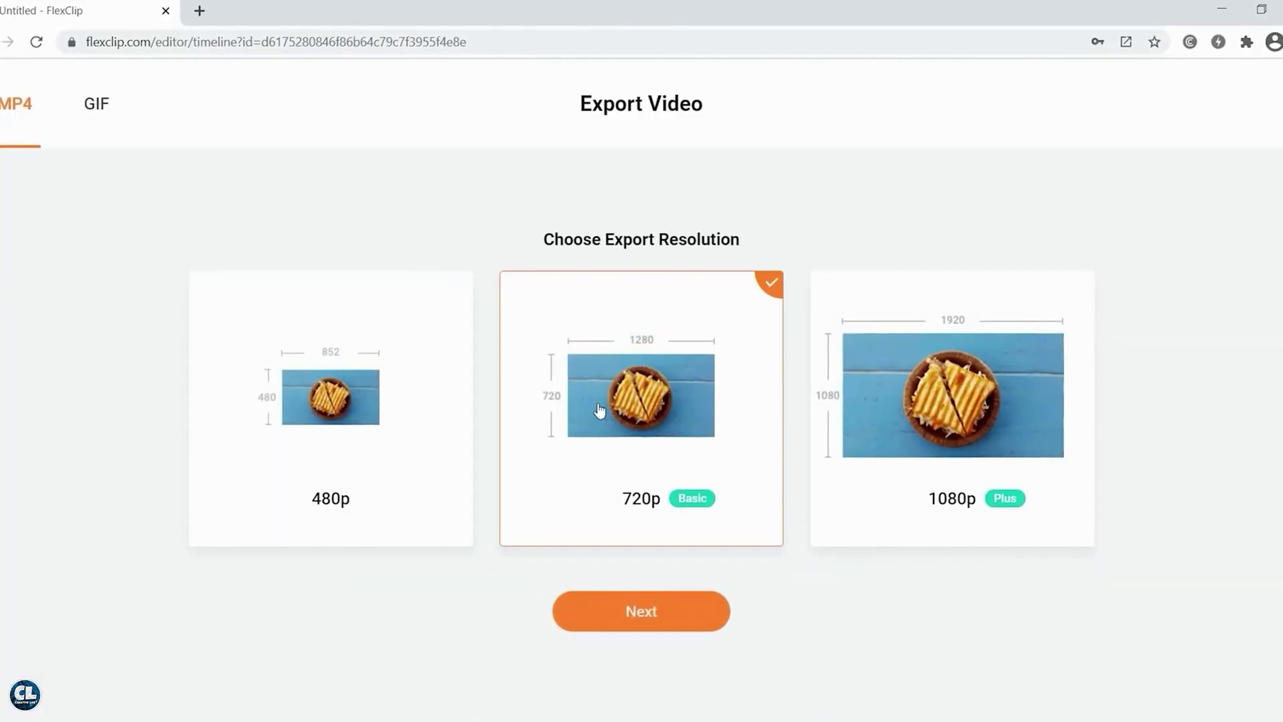
left_click(972, 401)
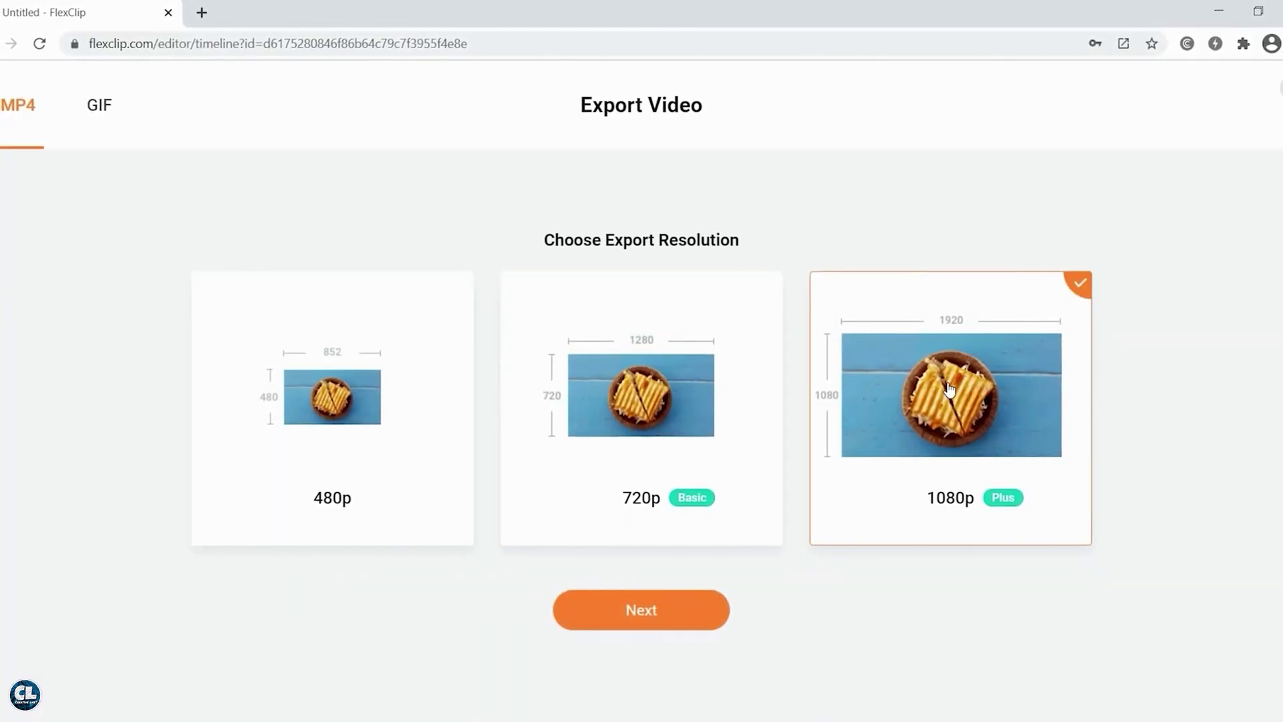
Step: Name the video 'edited.' and export it as an MP4
left_click(653, 612)
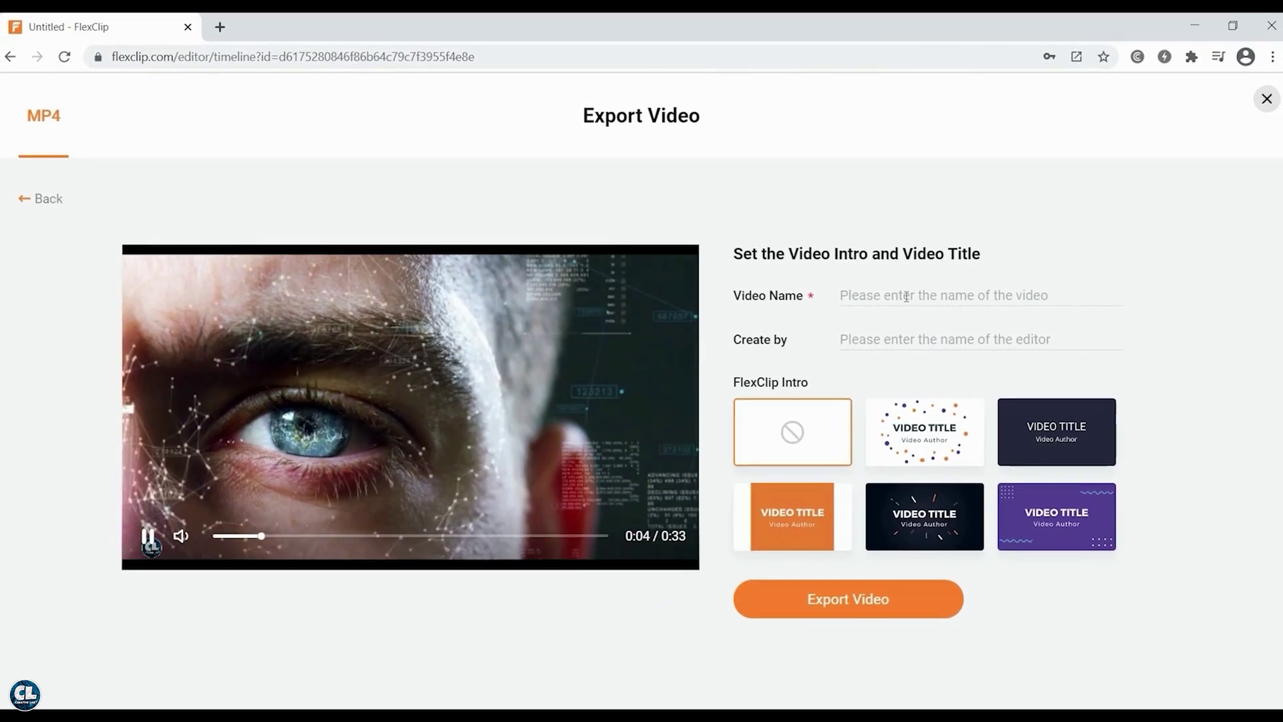
left_click(906, 295)
type("edi")
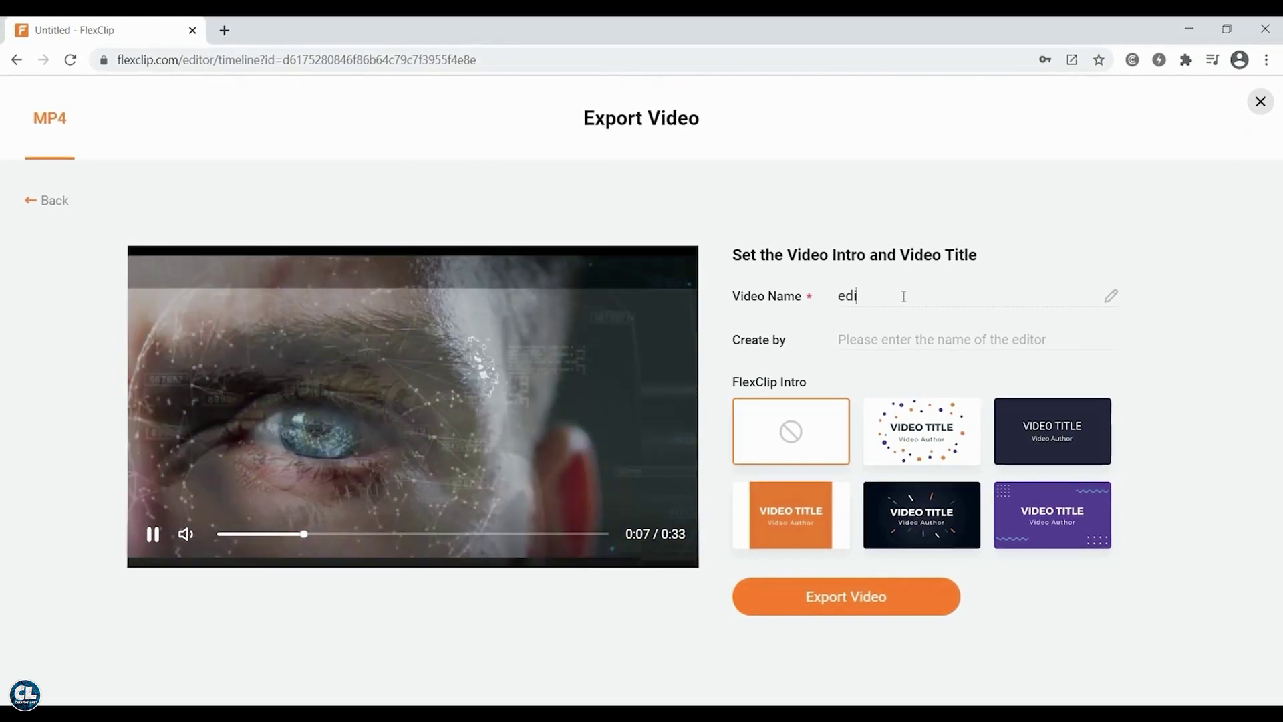
type("ted.")
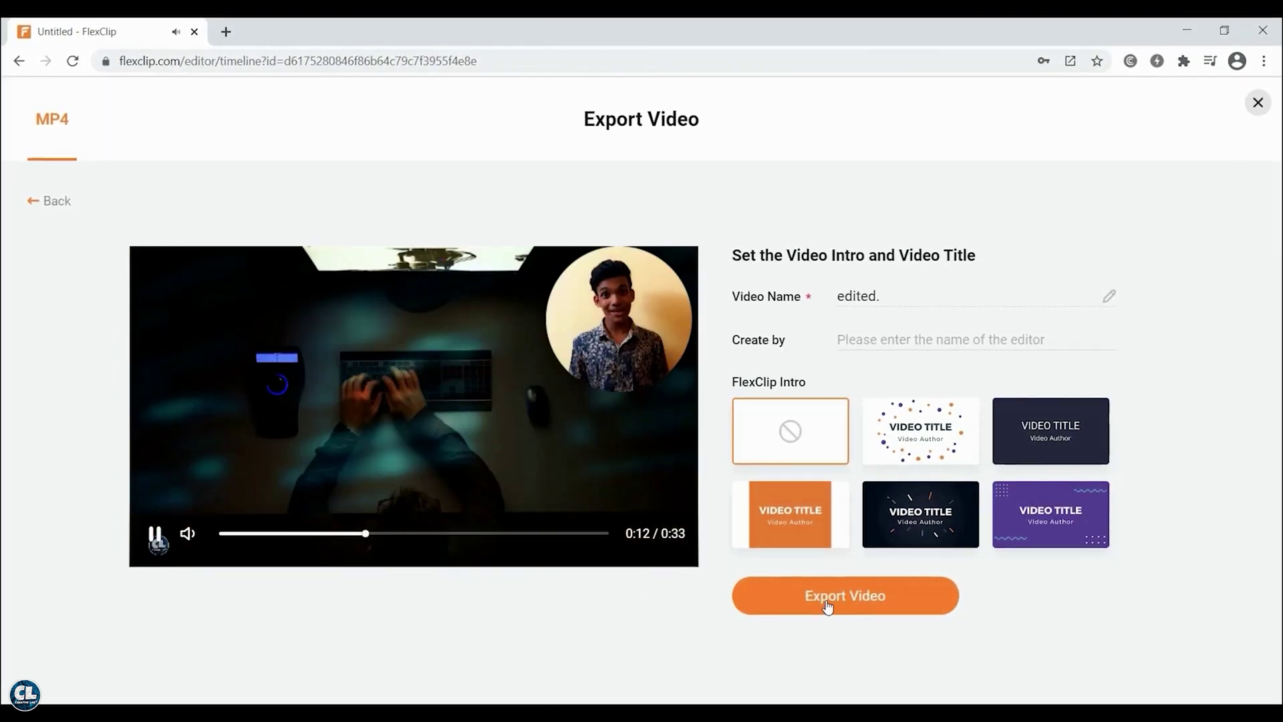
left_click(828, 605)
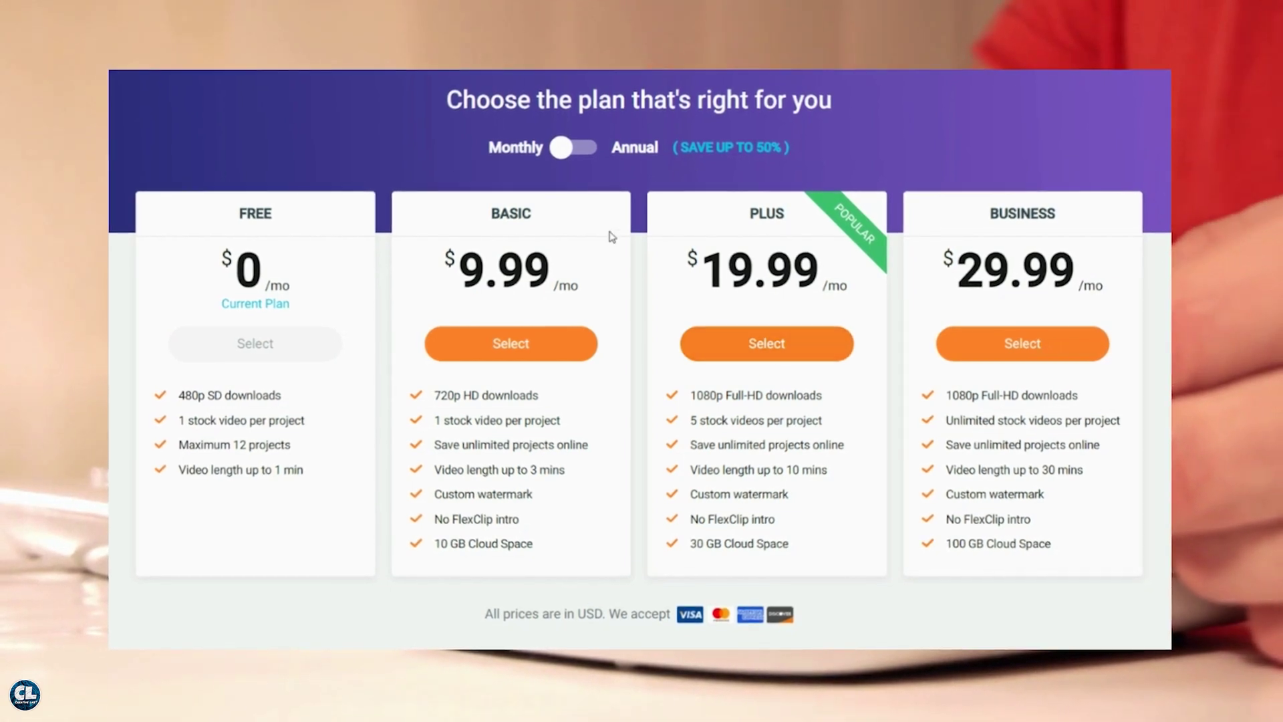
left_click(559, 153)
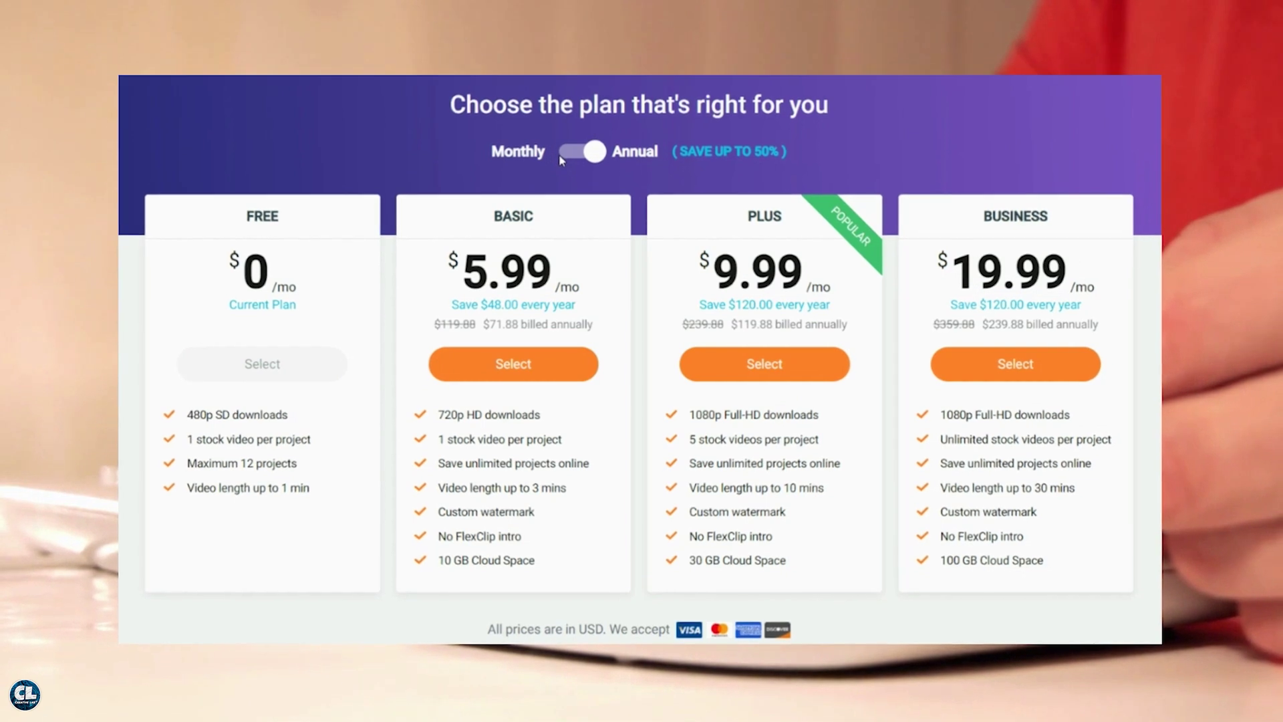
left_click(560, 155)
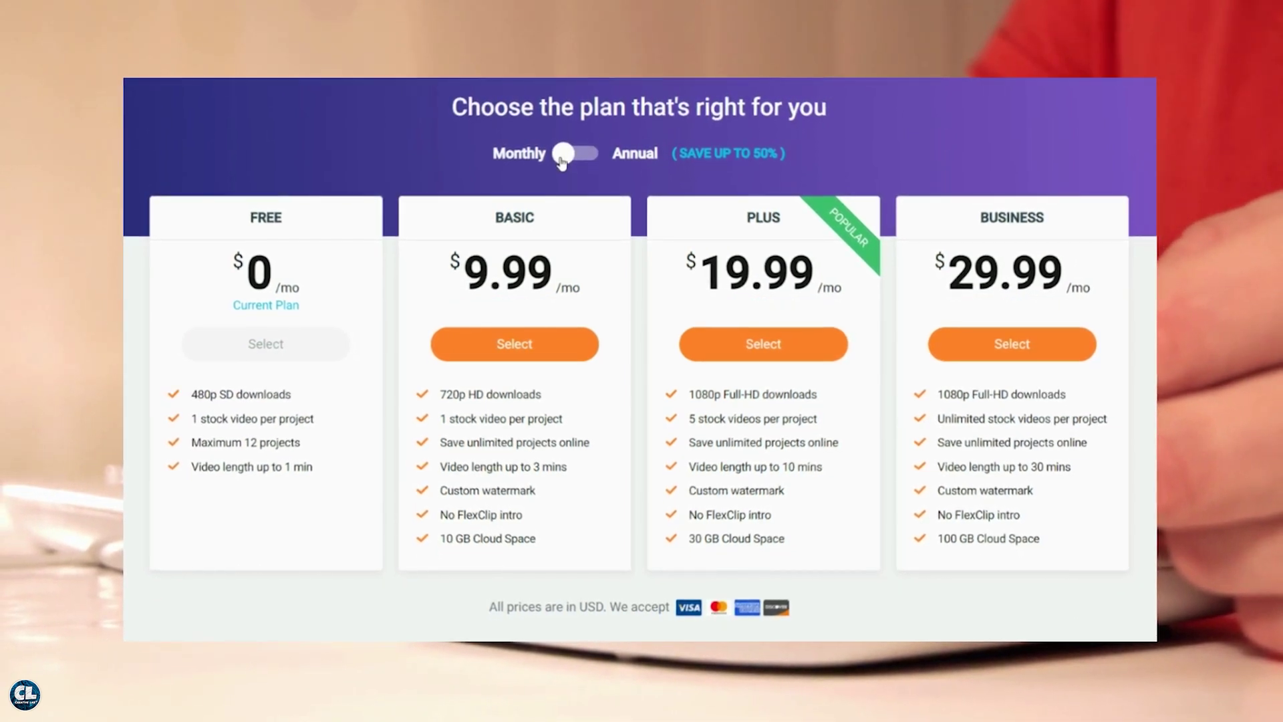